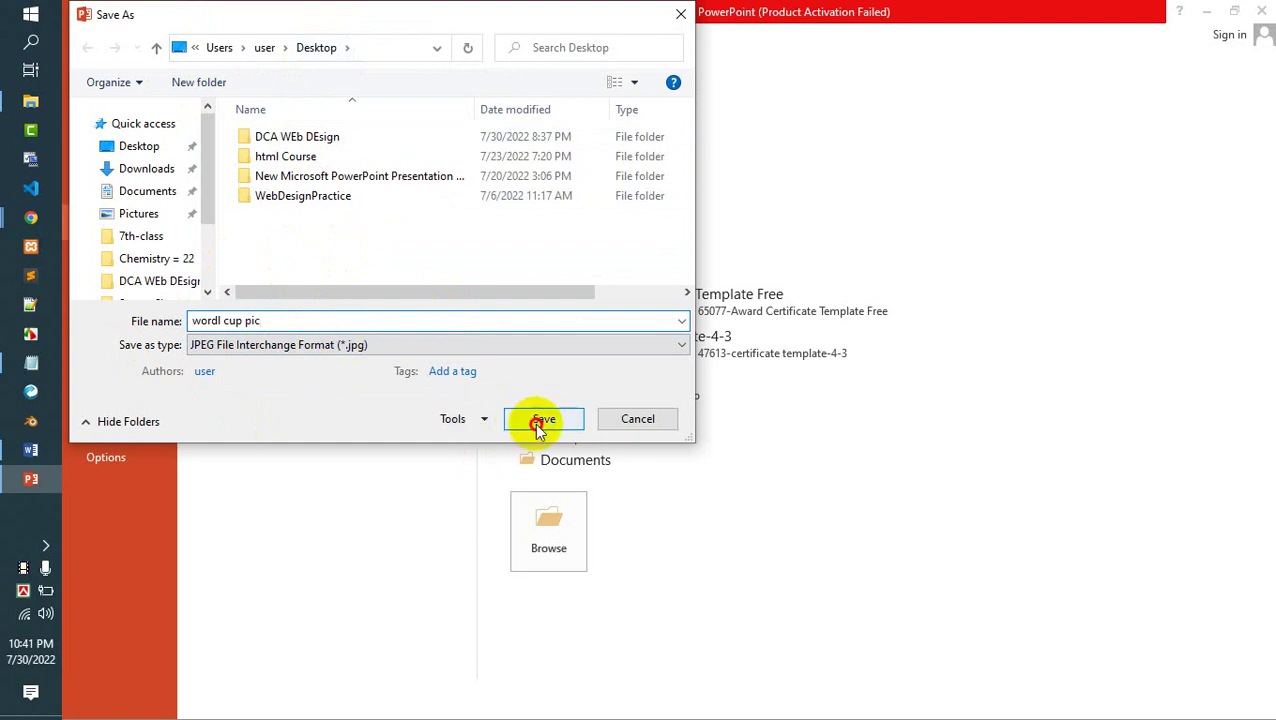
Export all slides as JPEG images to the Desktop as "wordl cup pic", and minimize the presentation window.
{"action": "left_click", "coordinate": [540, 420]}
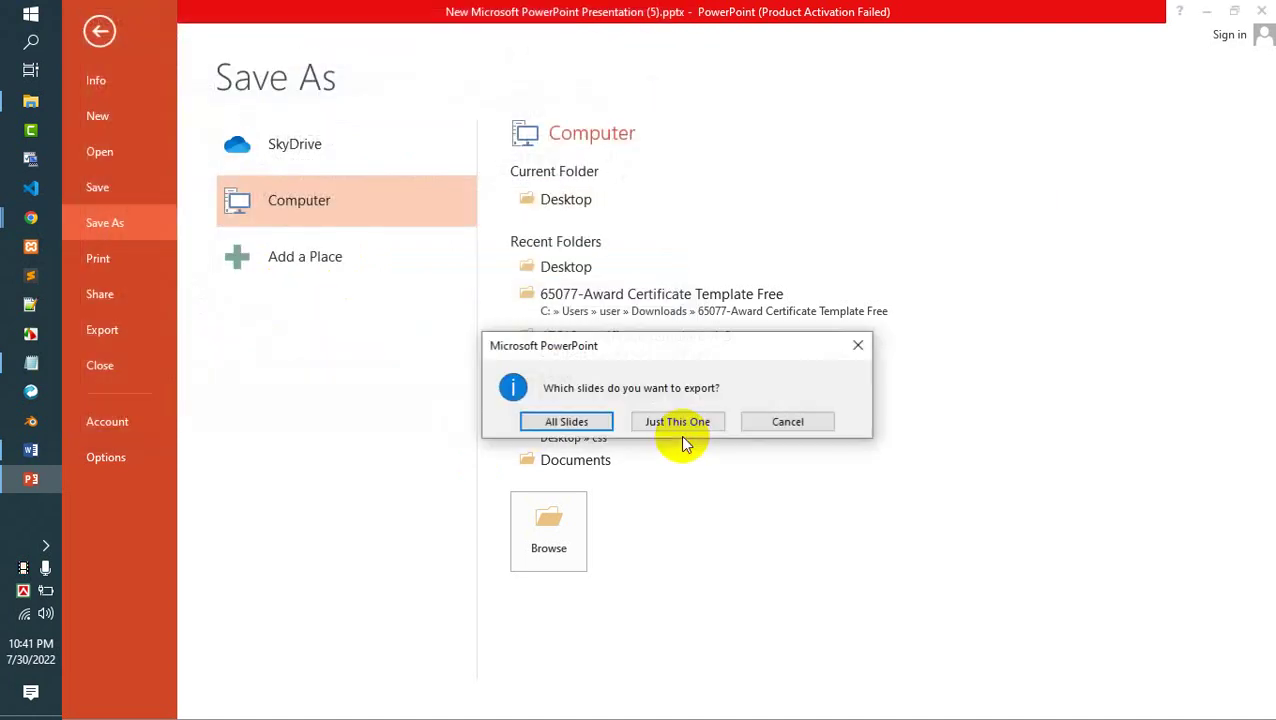
{"action": "left_click", "coordinate": [566, 420]}
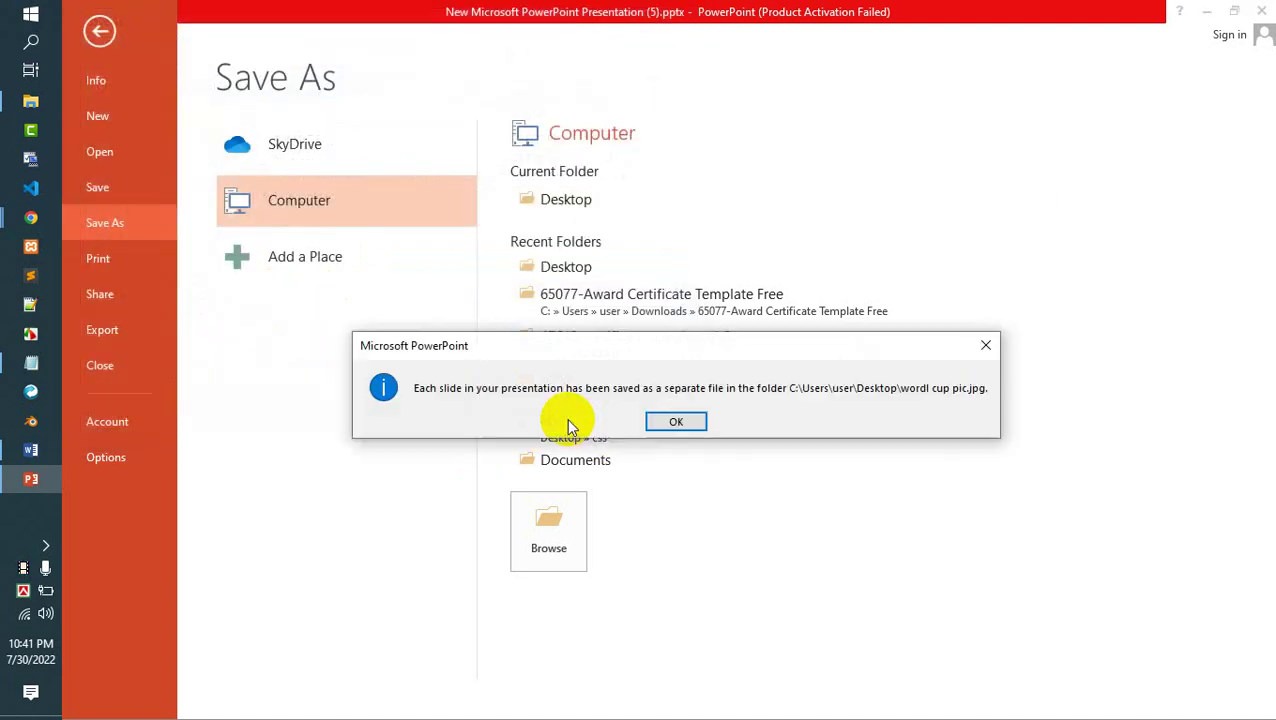
{"action": "left_click", "coordinate": [672, 421]}
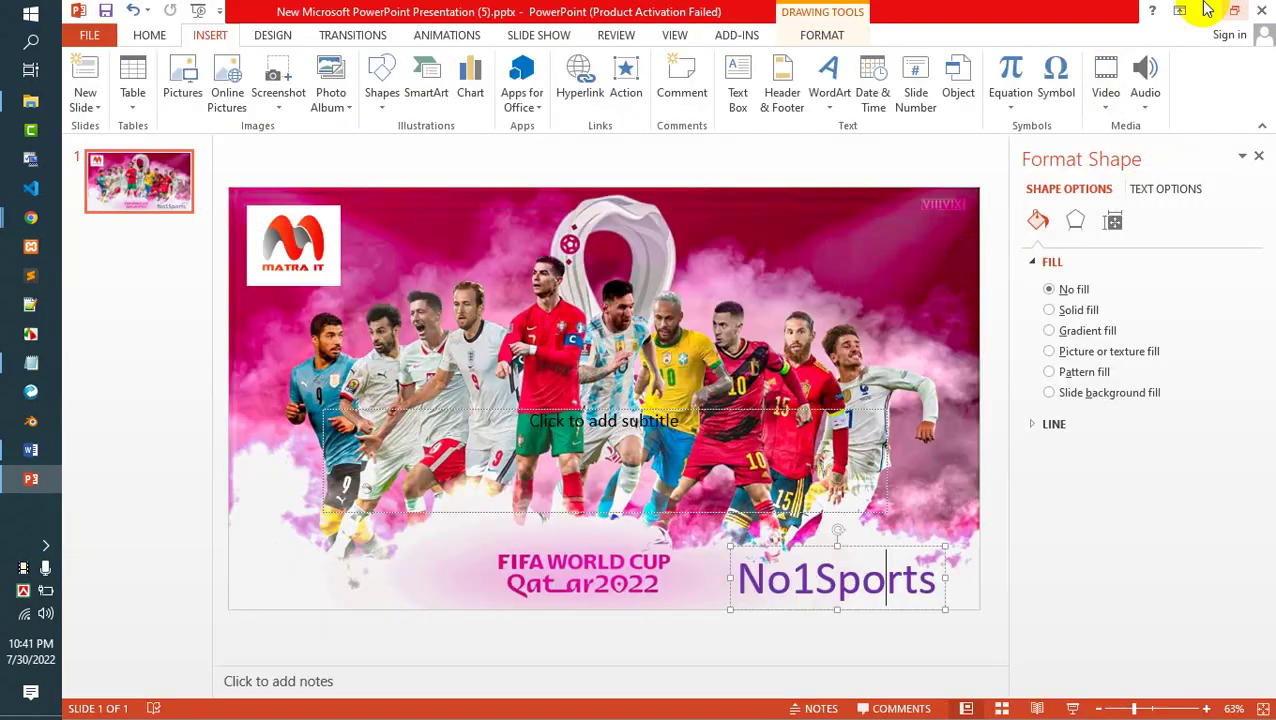
{"action": "left_click", "coordinate": [1205, 12]}
{"action": "left_click", "coordinate": [1167, 10]}
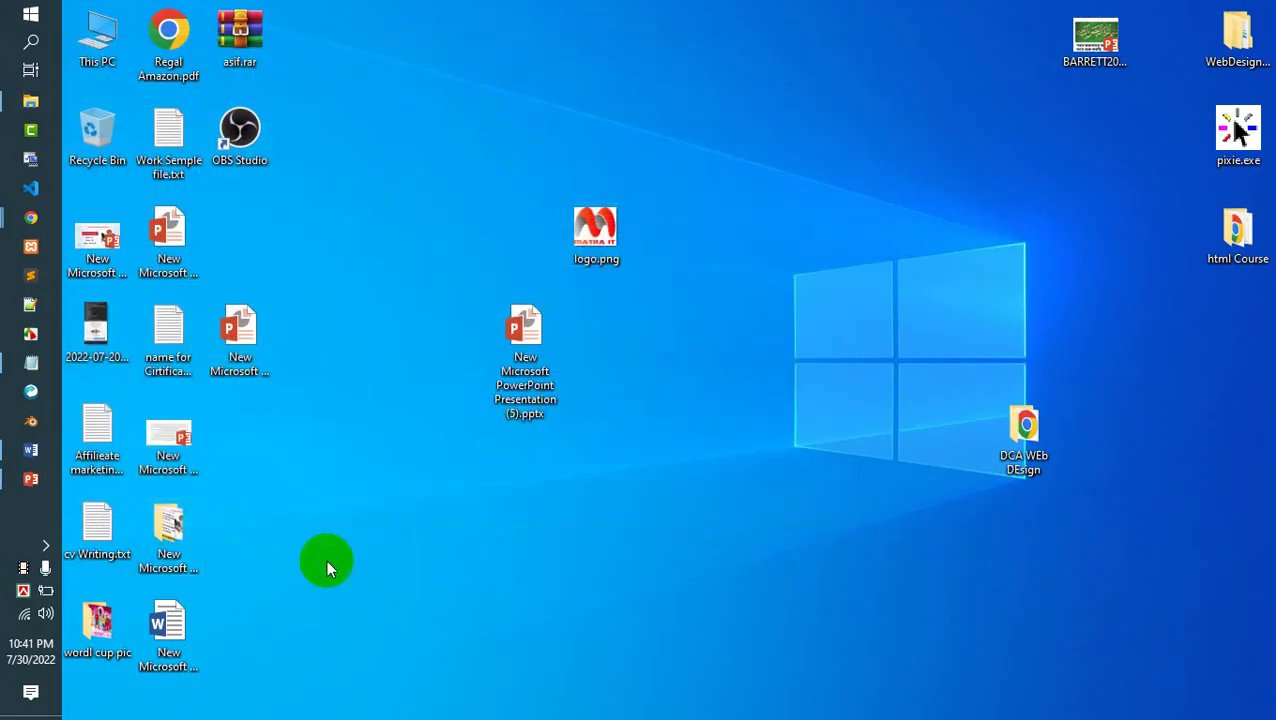
Refresh the desktop, move the "wordl cup pic" folder to the empty area above logo.png, and open it.
{"action": "right_click", "coordinate": [326, 559]}
{"action": "left_click", "coordinate": [399, 350]}
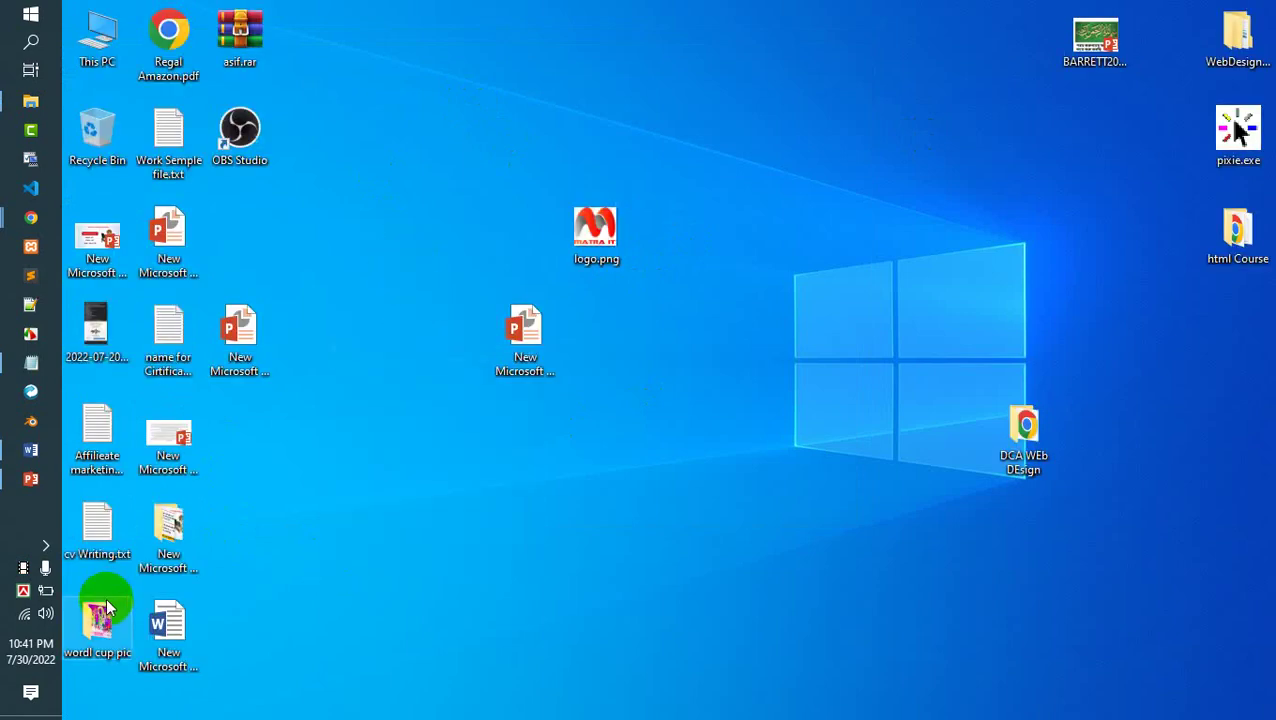
{"action": "left_click_drag", "start_coordinate": [107, 608], "coordinate": [777, 180]}
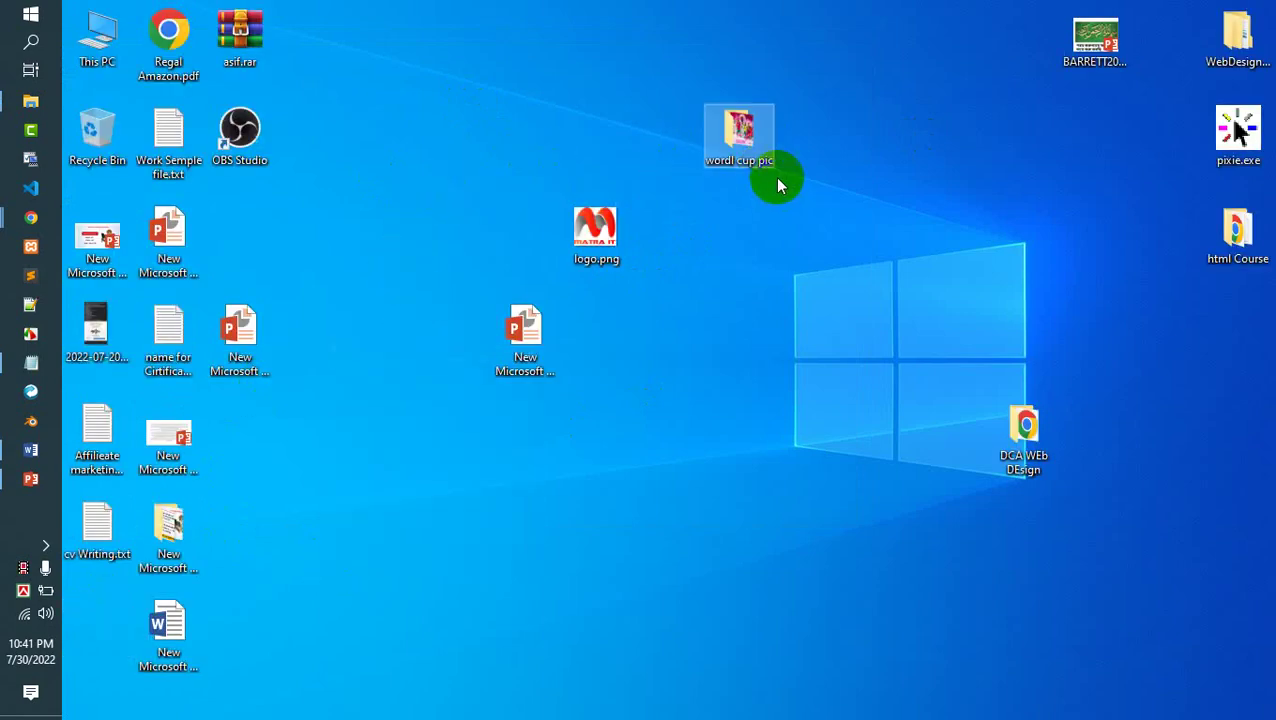
{"action": "left_click", "coordinate": [740, 130]}
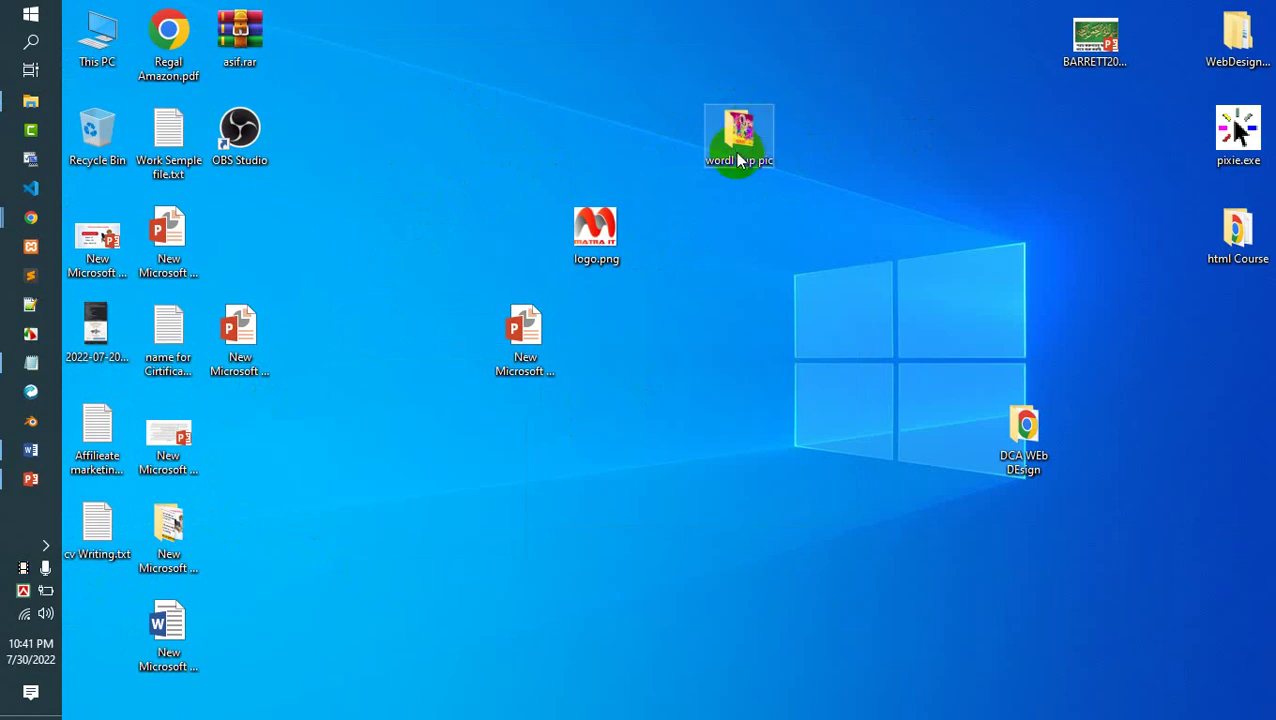
{"action": "left_click", "coordinate": [747, 131]}
{"action": "double_click", "coordinate": [740, 130]}
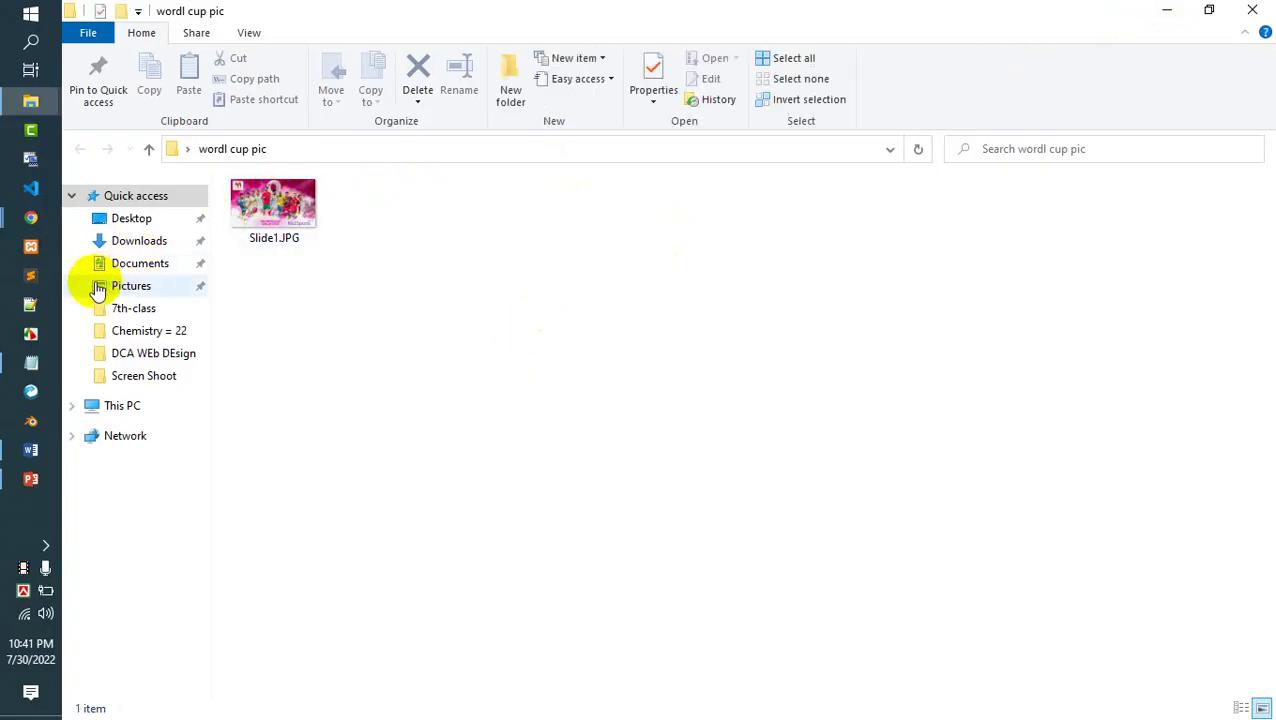
Switch to the PowerPoint presentation and duplicate the World Cup slide.
{"action": "left_click", "coordinate": [10, 490]}
{"action": "left_click", "coordinate": [138, 172]}
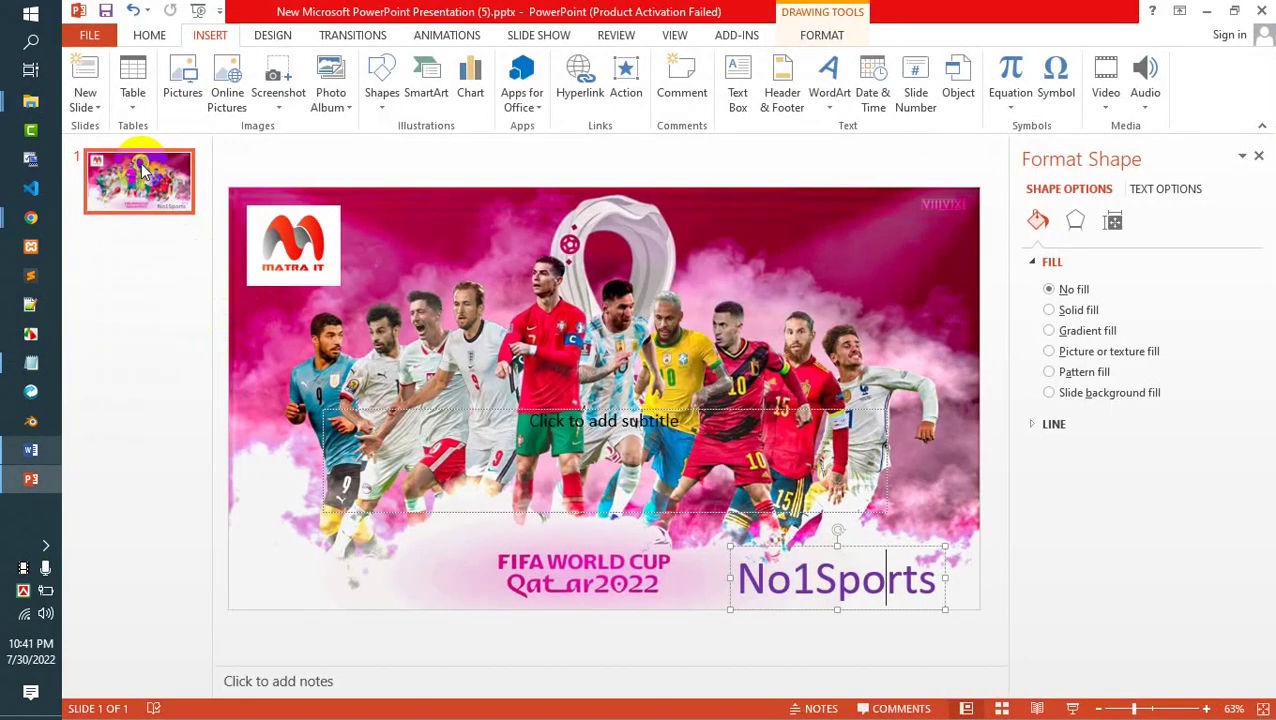
{"action": "right_click", "coordinate": [138, 172]}
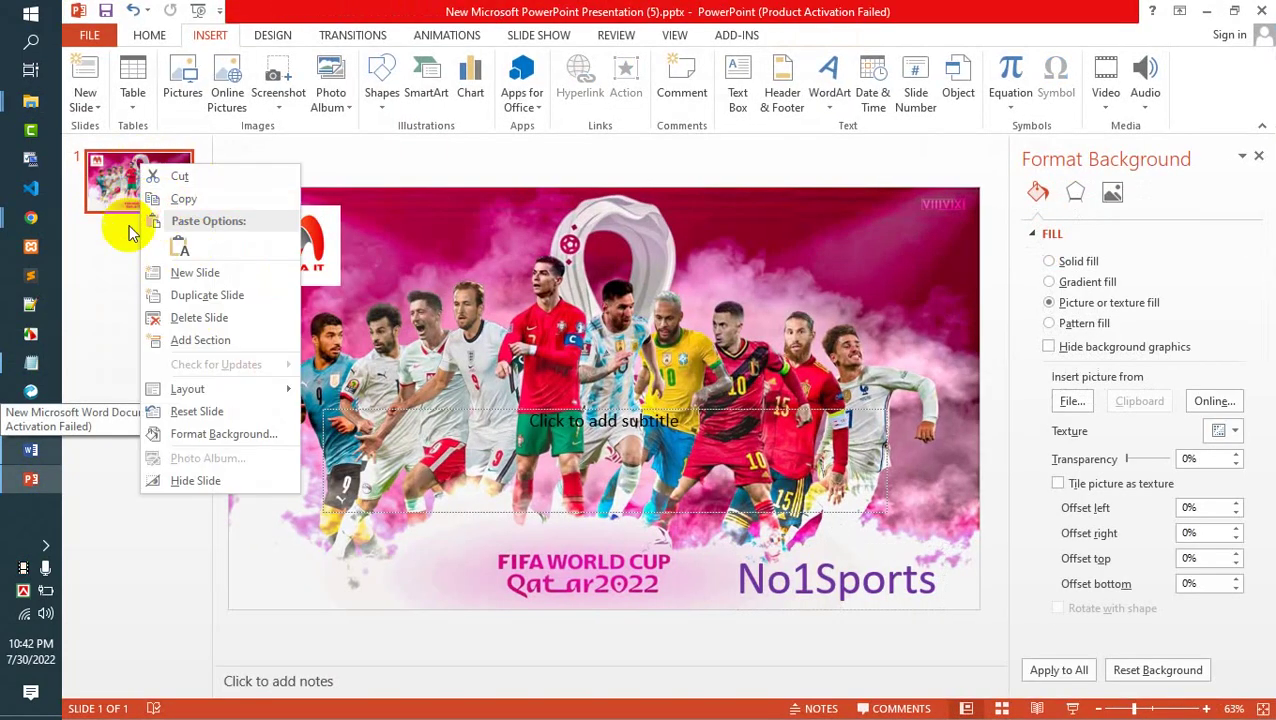
{"action": "left_click", "coordinate": [206, 295]}
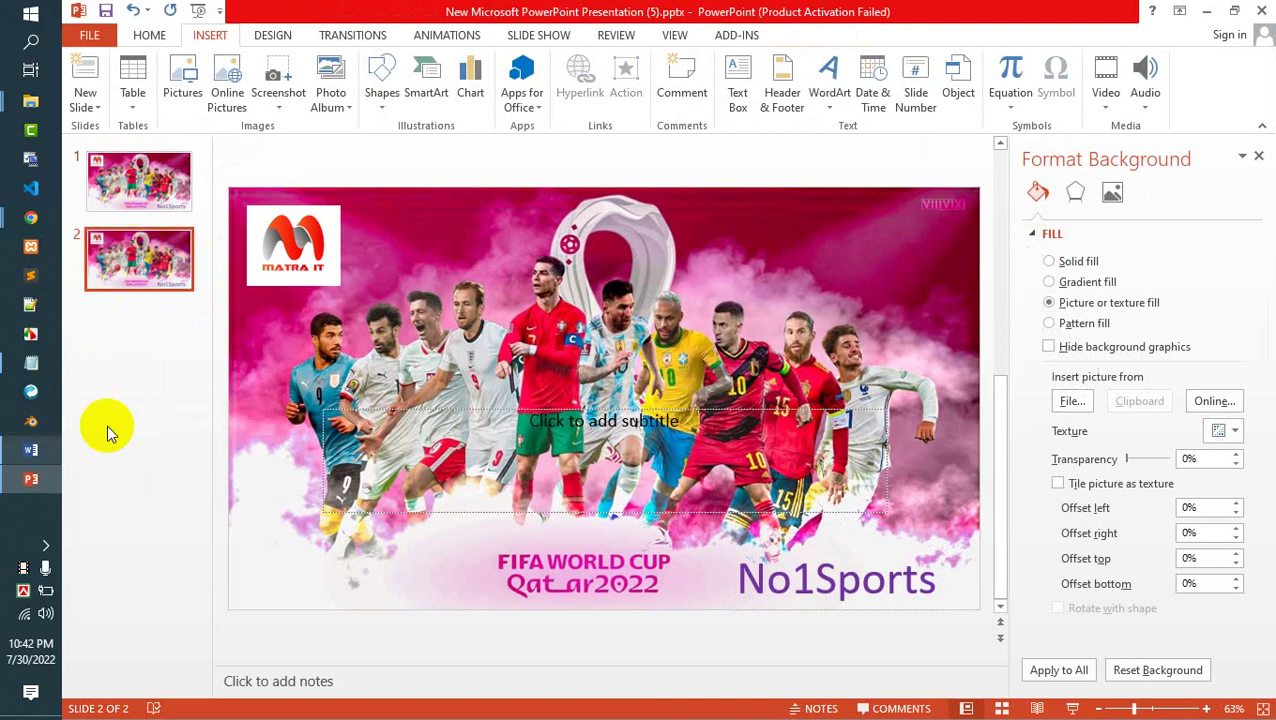
{"action": "left_click", "coordinate": [175, 440]}
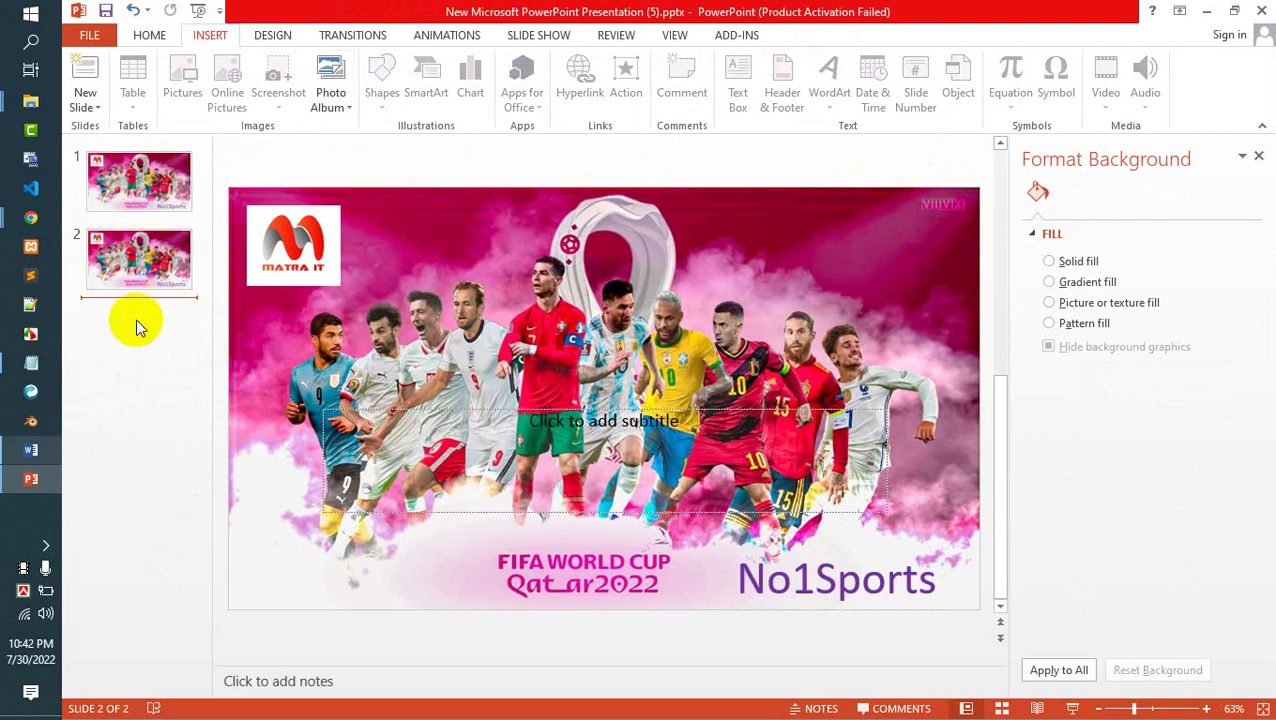
Return to the "wordl cup pic" folder and inspect Slide1.JPG in a maximized Photos window, then close the viewer.
{"action": "left_click", "coordinate": [1207, 12]}
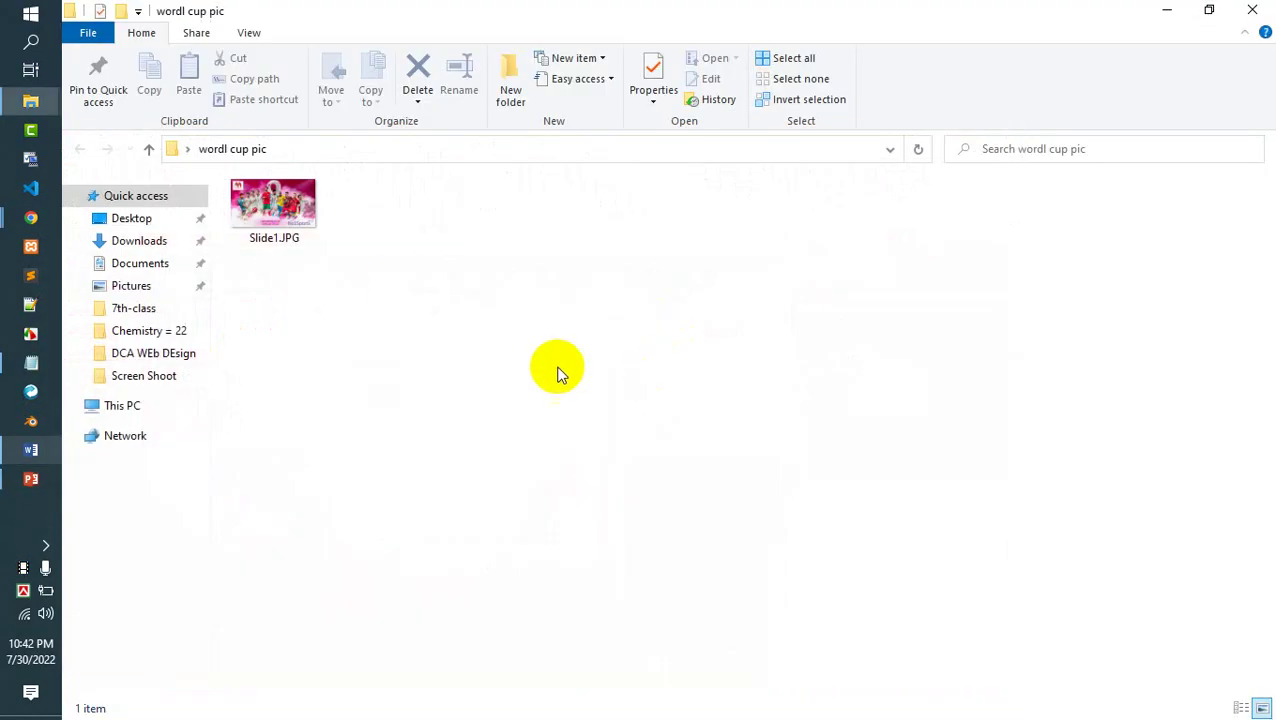
{"action": "left_click", "coordinate": [245, 207]}
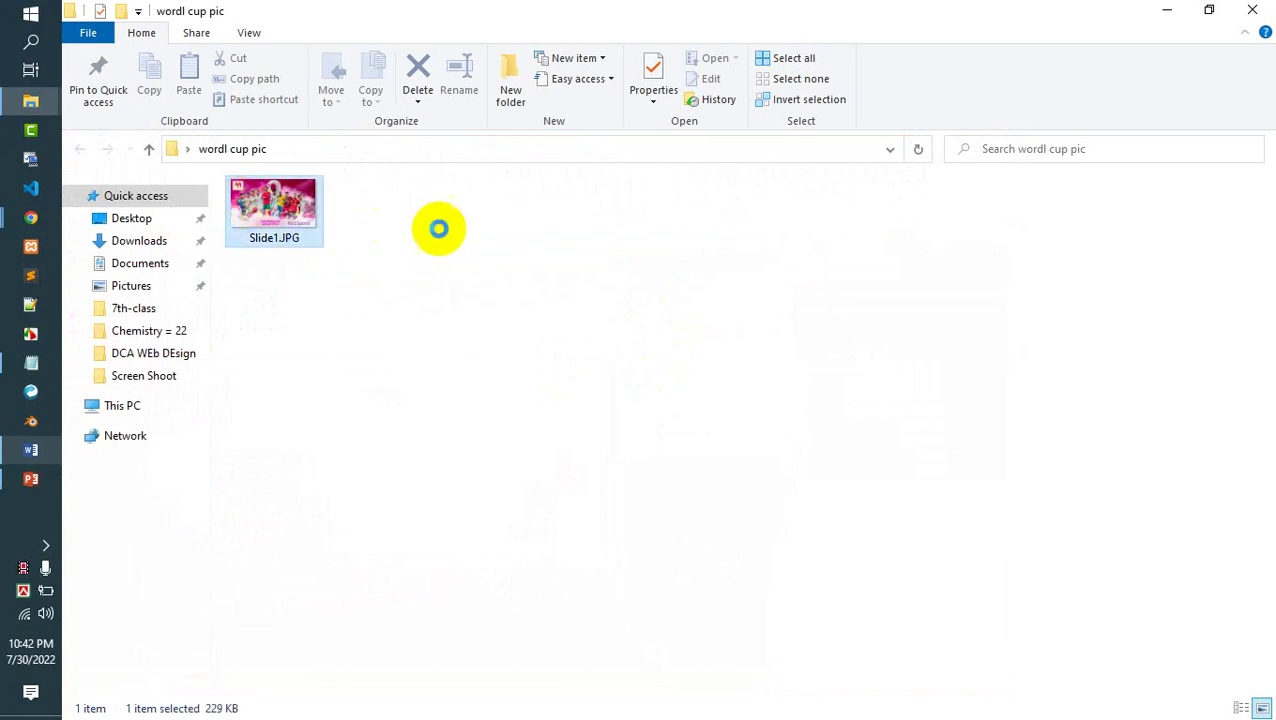
{"action": "double_click", "coordinate": [281, 210]}
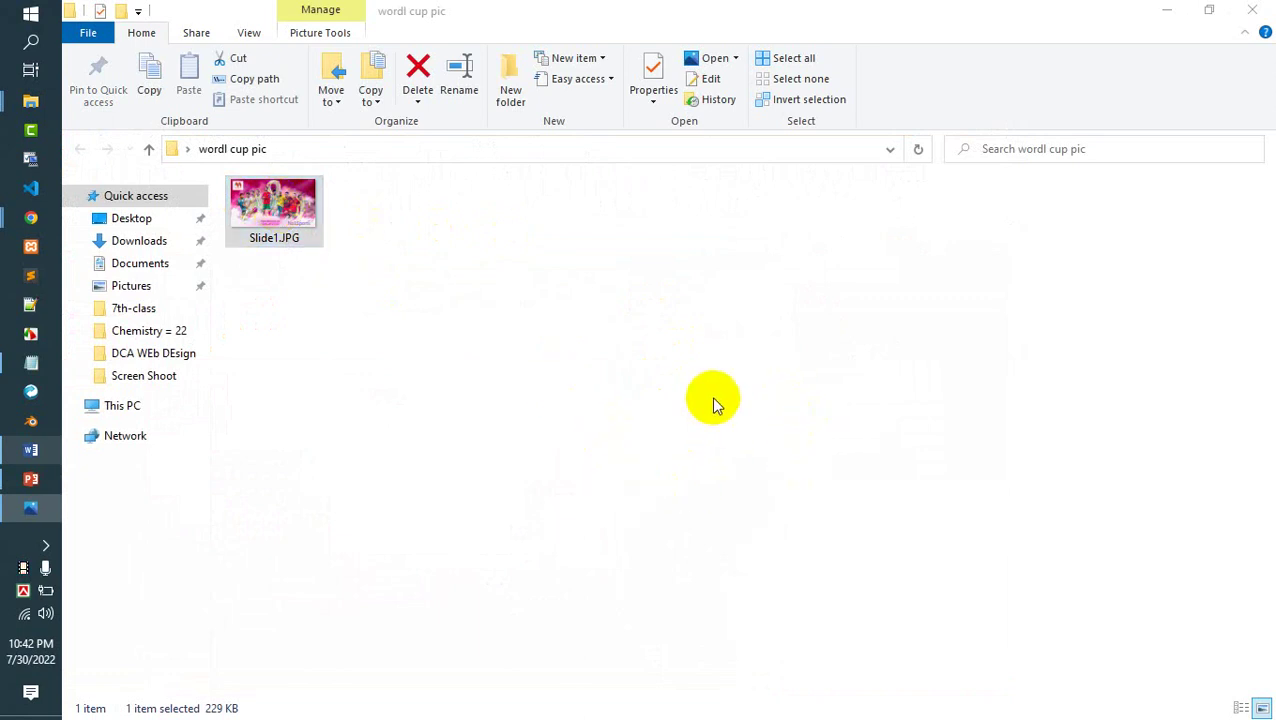
{"action": "left_click", "coordinate": [655, 410]}
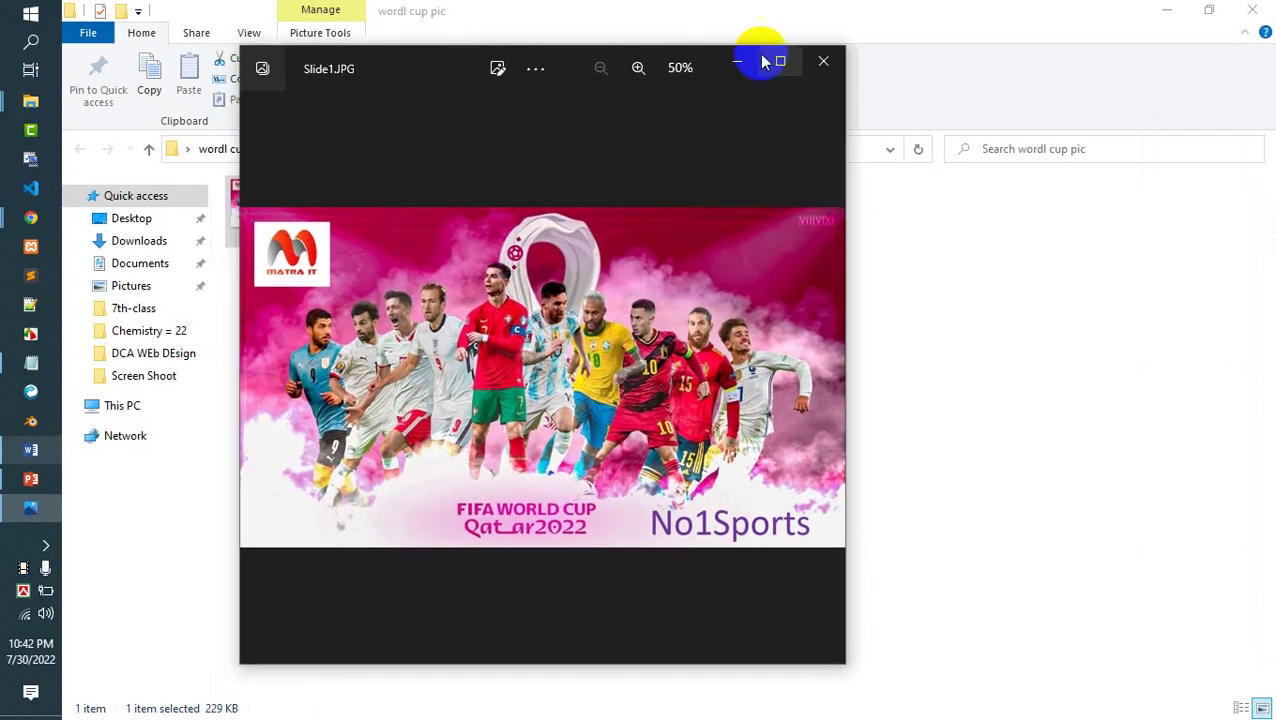
{"action": "left_click", "coordinate": [781, 61]}
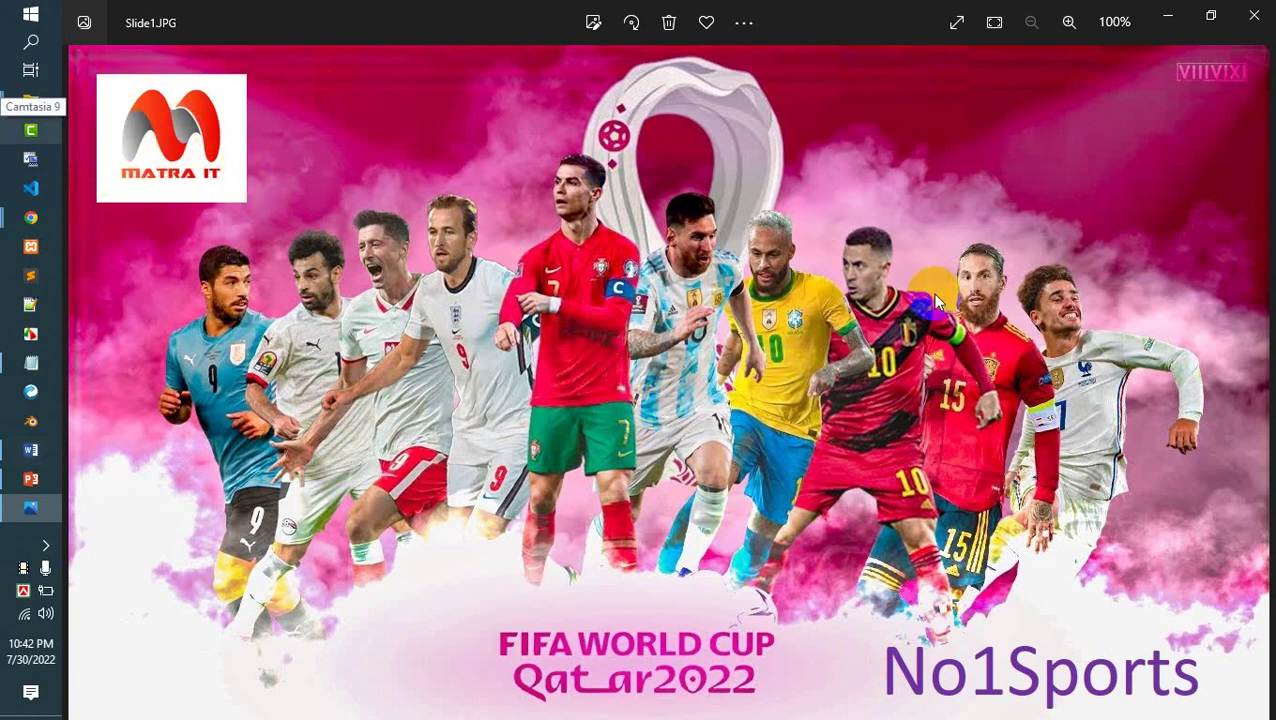
{"action": "left_click", "coordinate": [1252, 16]}
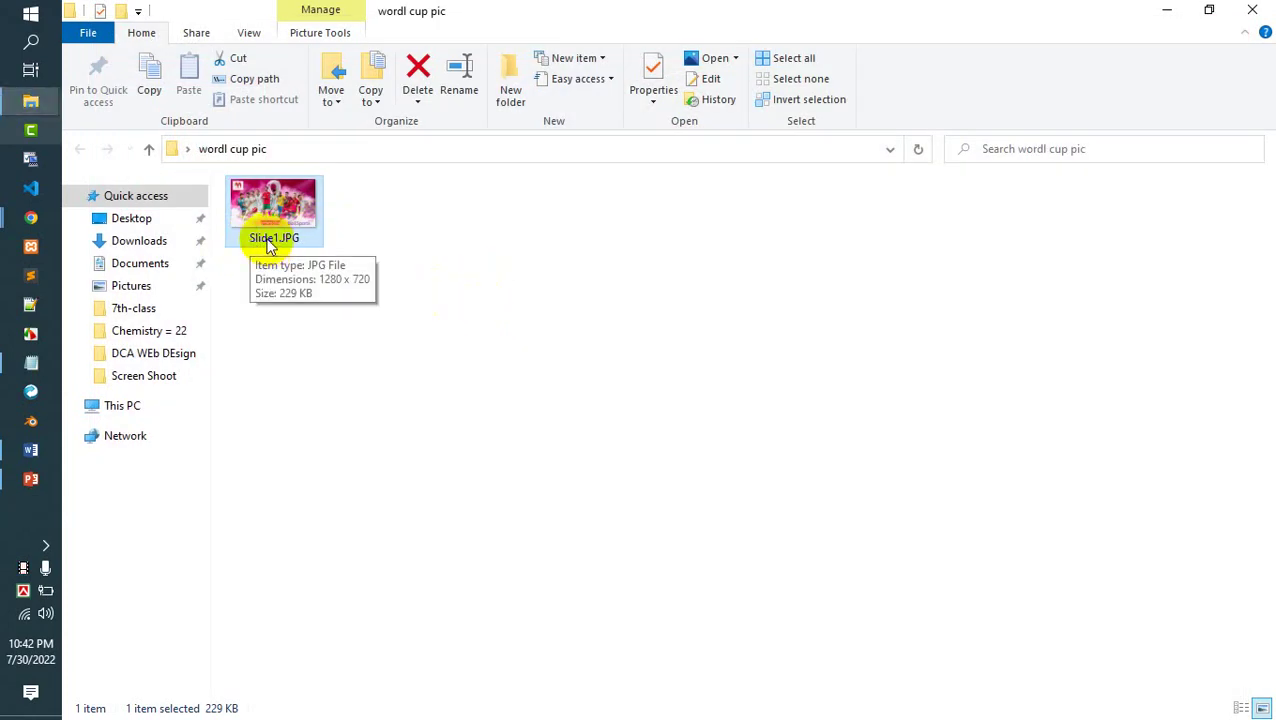
Rename Slide1.JPG as fifa_Wordl_cup_2022.JPG, with underscores between the words.
{"action": "left_click", "coordinate": [270, 240]}
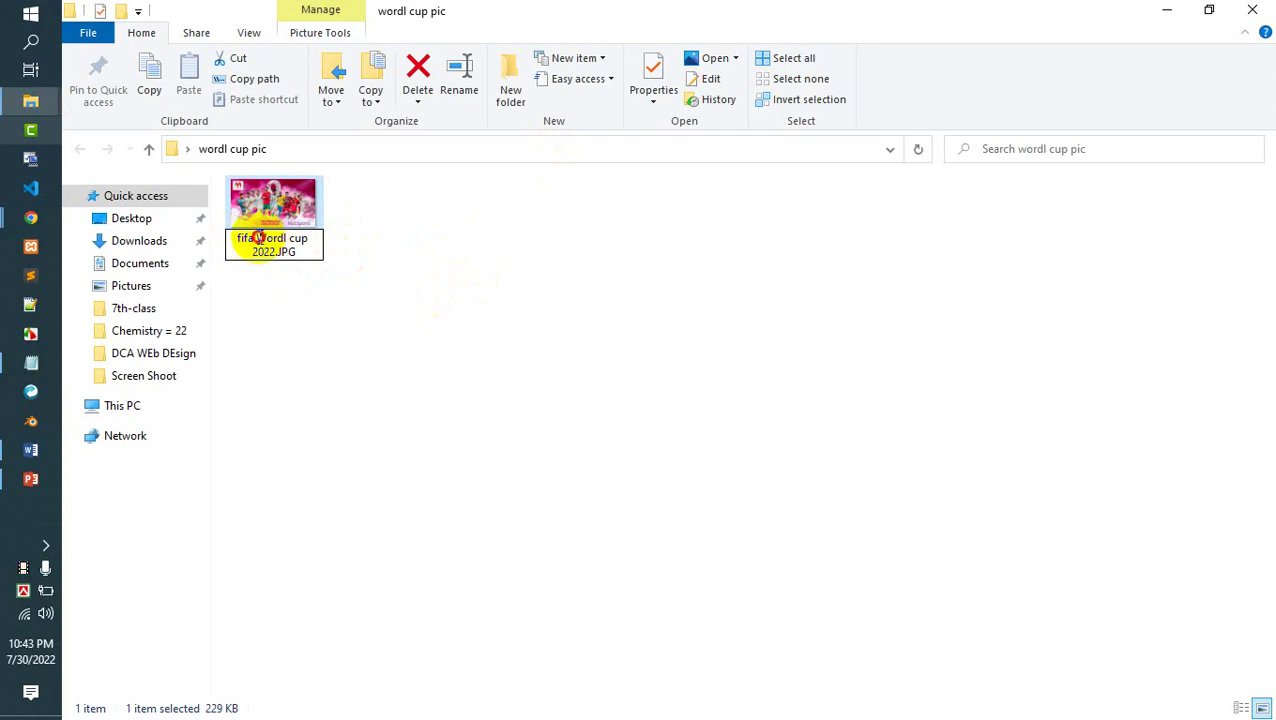
{"action": "key", "text": "BackSpace"}
{"action": "type", "text": "_"}
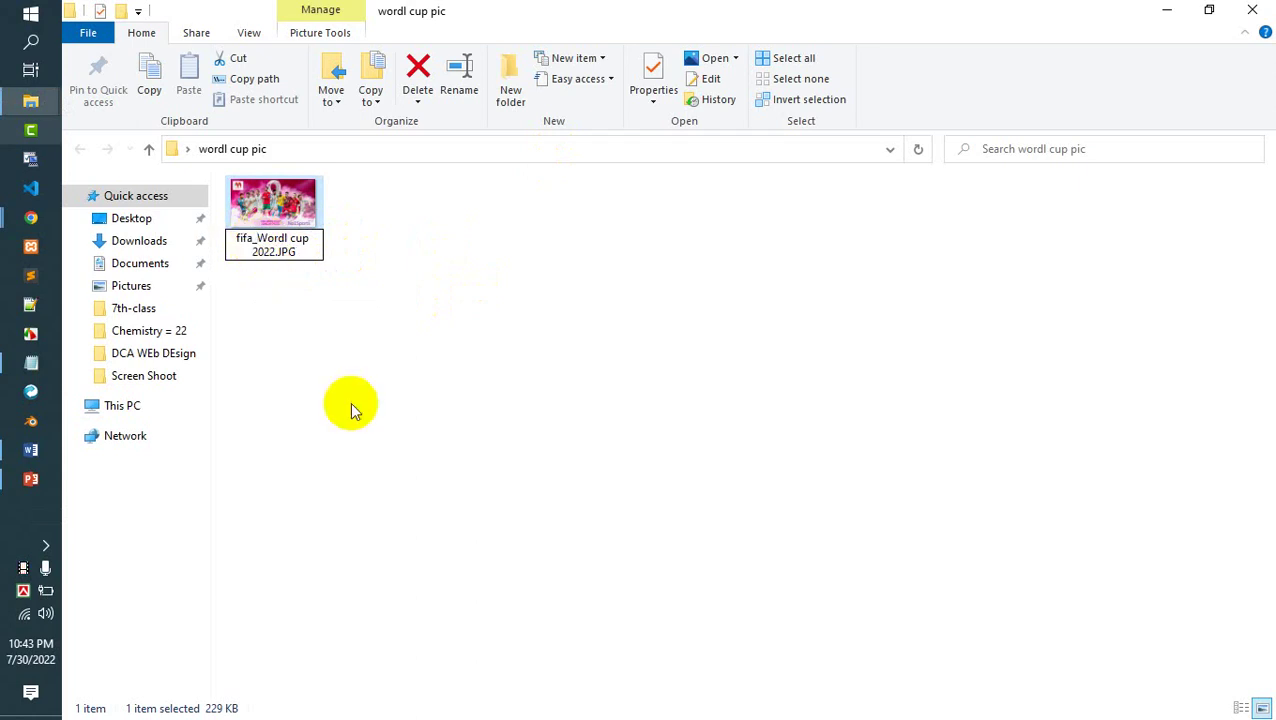
{"action": "key", "text": "Delete"}
{"action": "type", "text": "_"}
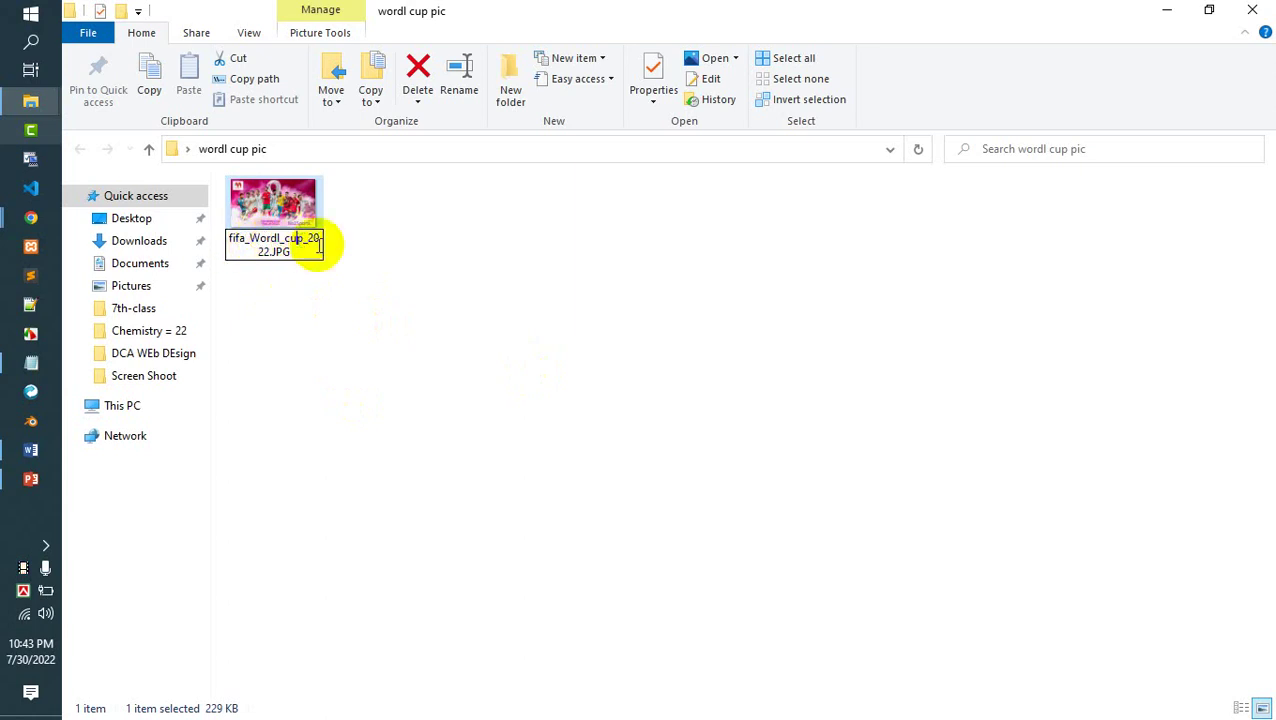
{"action": "left_click_drag", "start_coordinate": [298, 252], "coordinate": [421, 270]}
{"action": "left_click", "coordinate": [400, 265]}
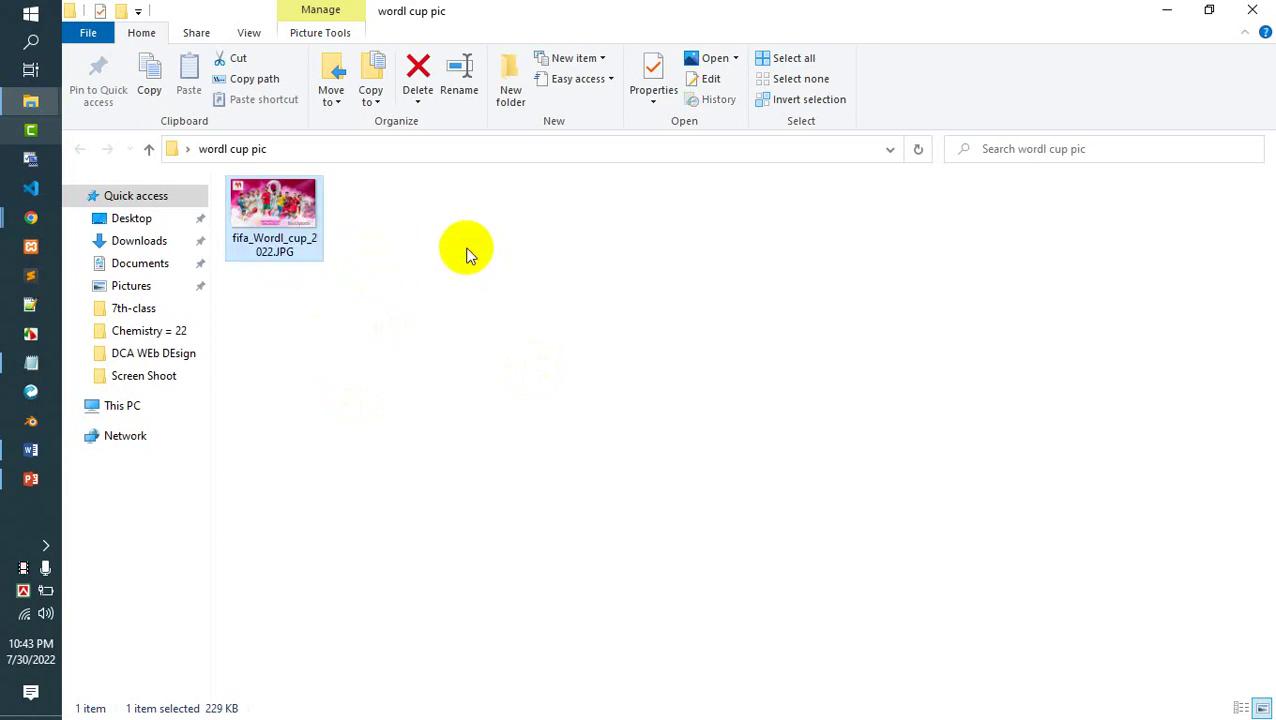
{"action": "left_click", "coordinate": [315, 265]}
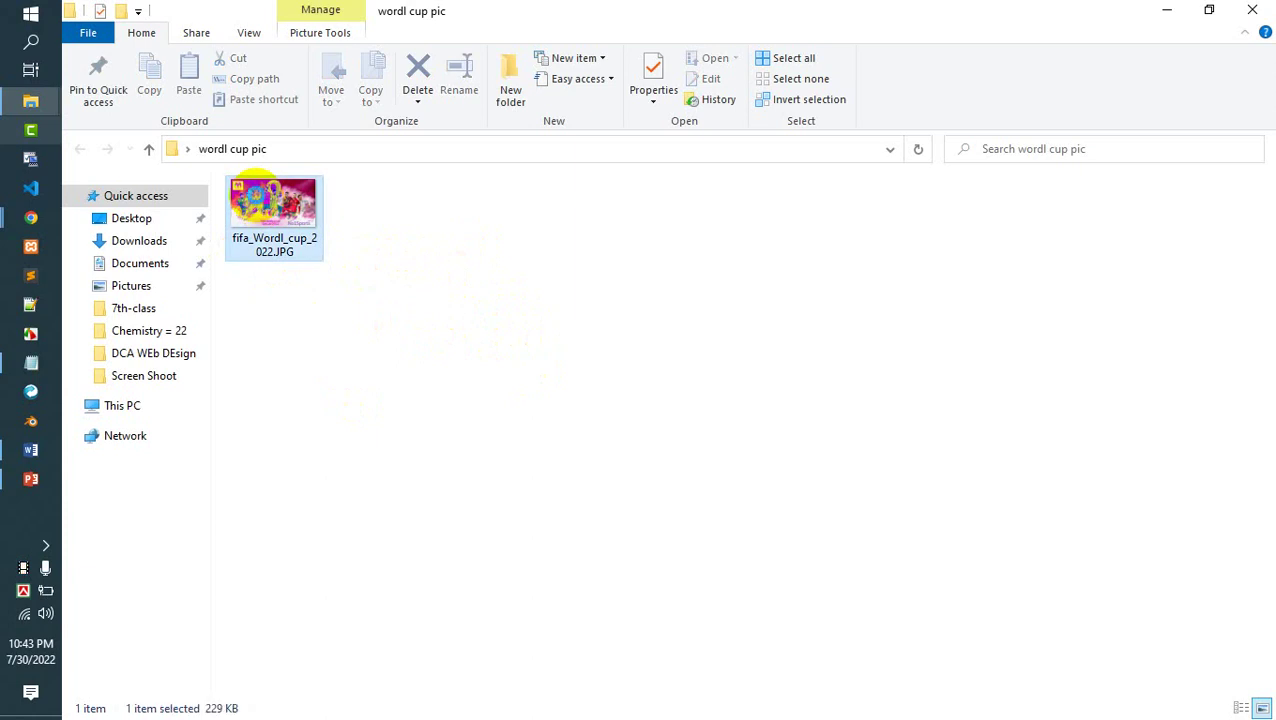
Open the properties of fifa_Wordl_cup_2022.JPG and show its detailed metadata.
{"action": "right_click", "coordinate": [257, 188]}
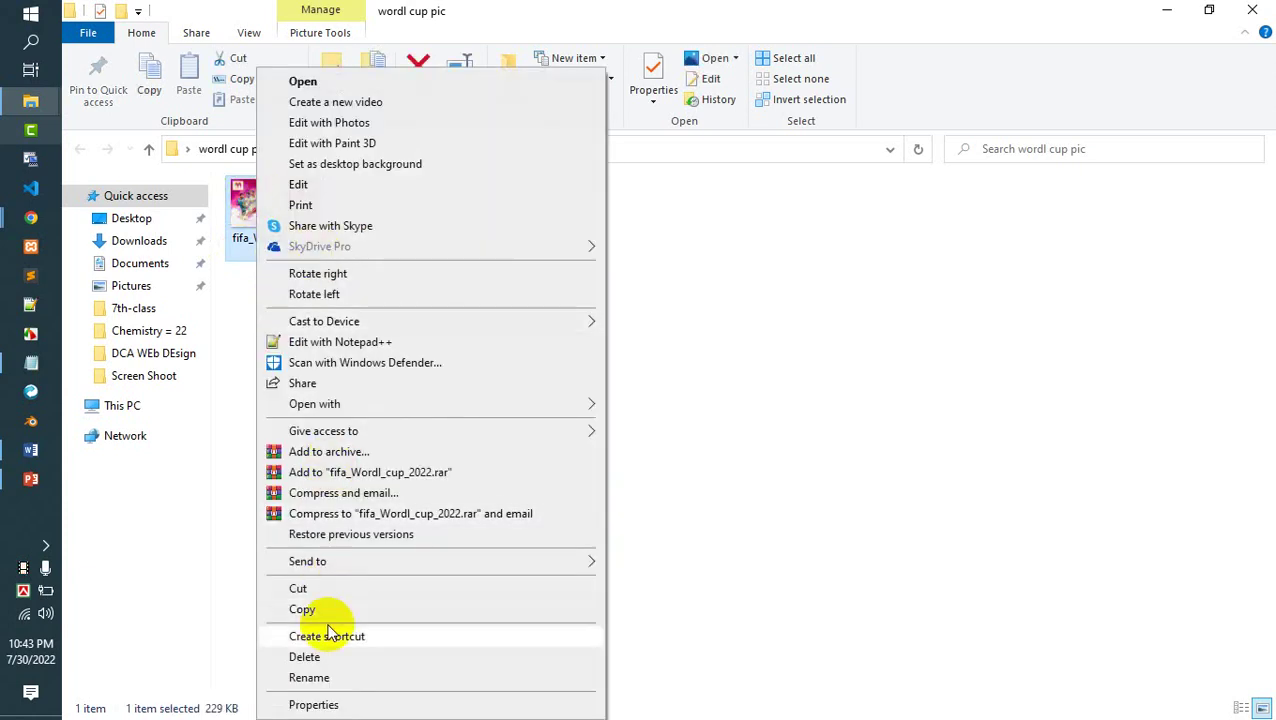
{"action": "left_click", "coordinate": [318, 705]}
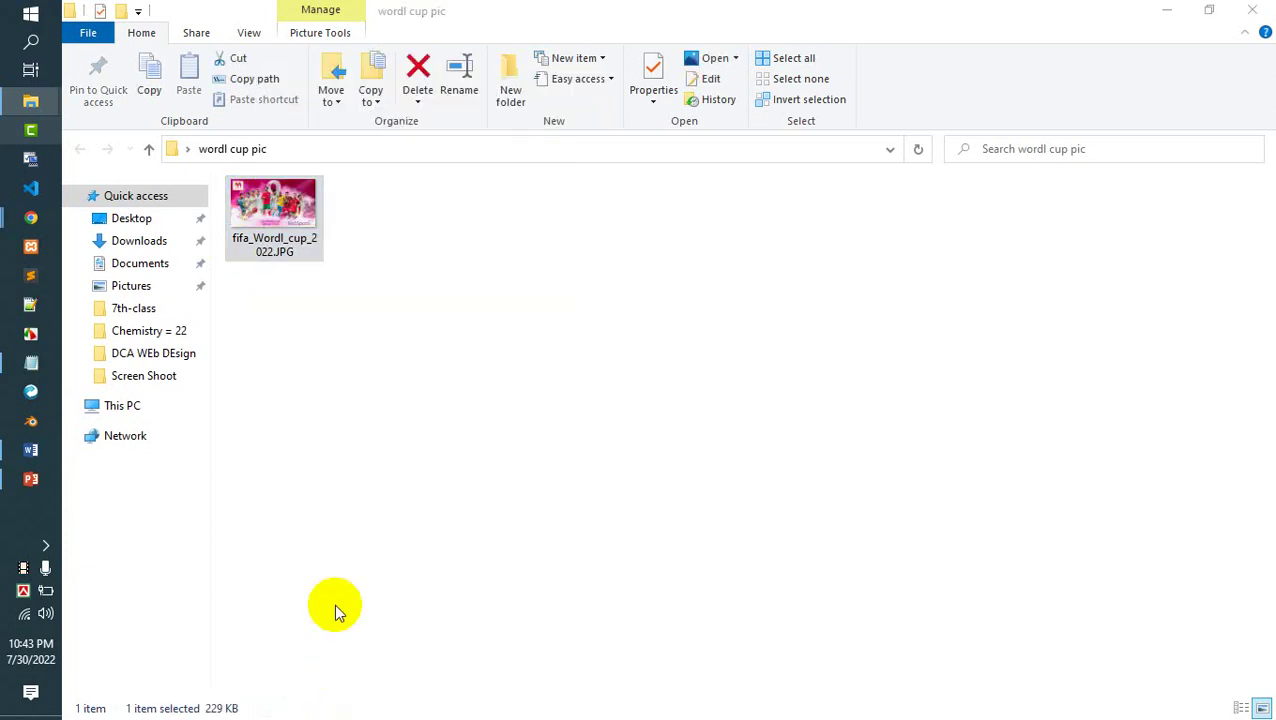
{"action": "left_click_drag", "start_coordinate": [456, 211], "coordinate": [655, 191]}
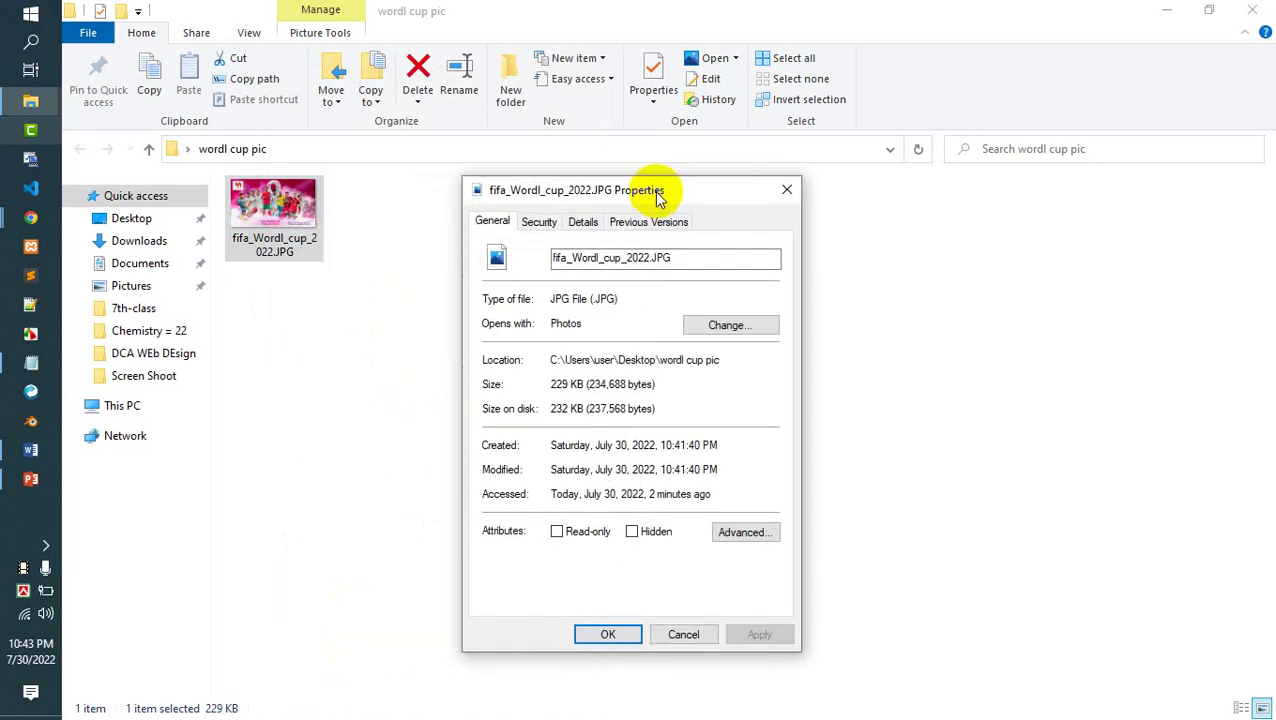
{"action": "left_click", "coordinate": [584, 222]}
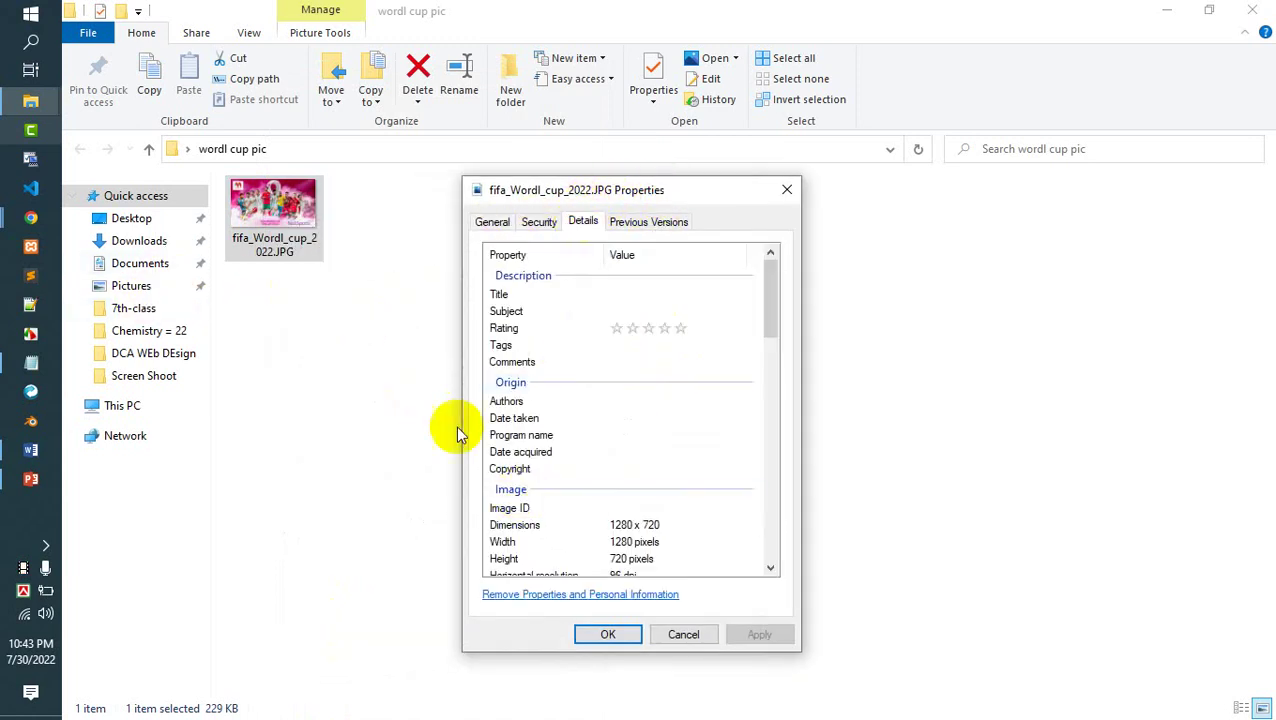
{"action": "left_click", "coordinate": [512, 272]}
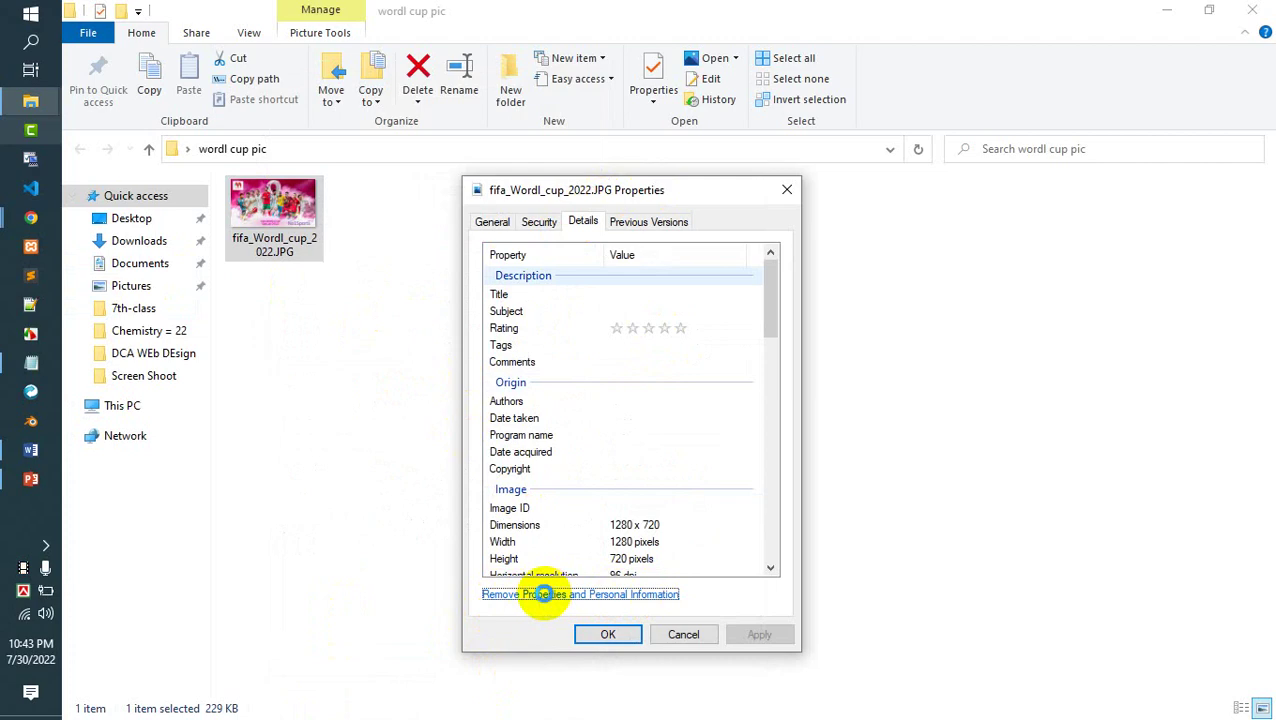
Remove all selectable properties and personal information from the fifa_Wordl_cup_2022.JPG file itself, and check the image's remaining details.
{"action": "left_click", "coordinate": [543, 594]}
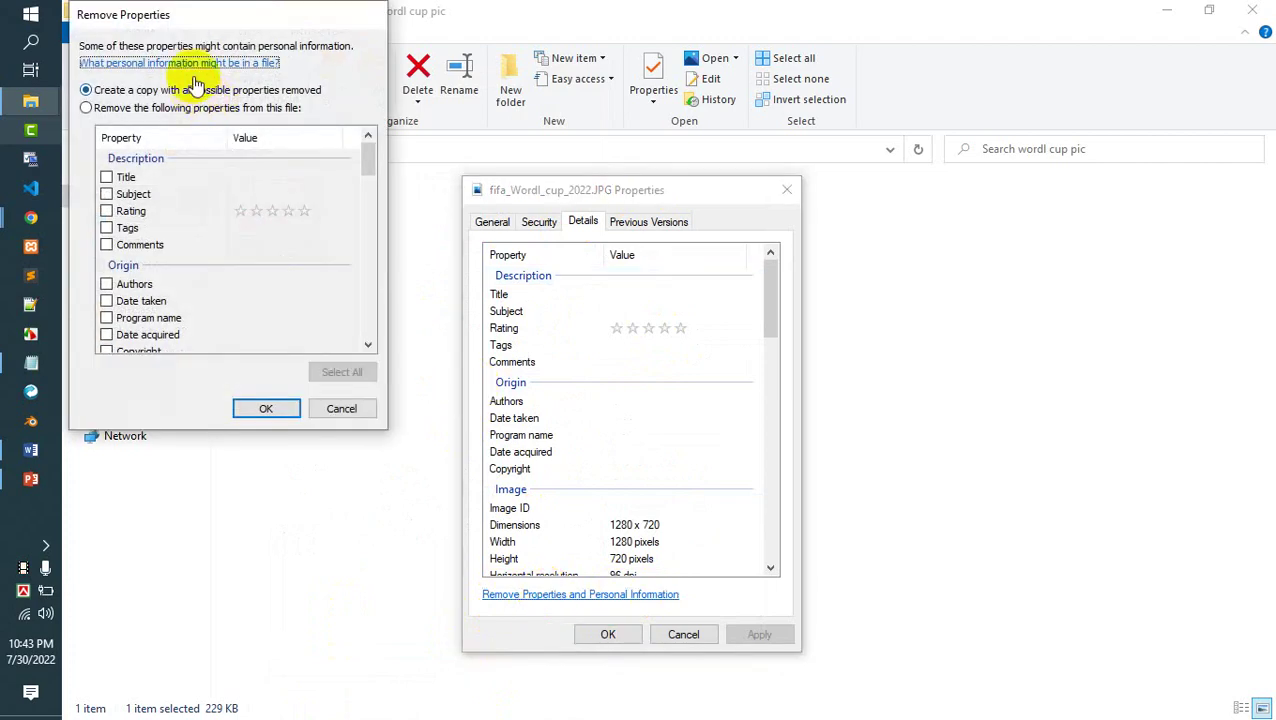
{"action": "left_click_drag", "start_coordinate": [220, 25], "coordinate": [355, 37]}
{"action": "left_click", "coordinate": [222, 120]}
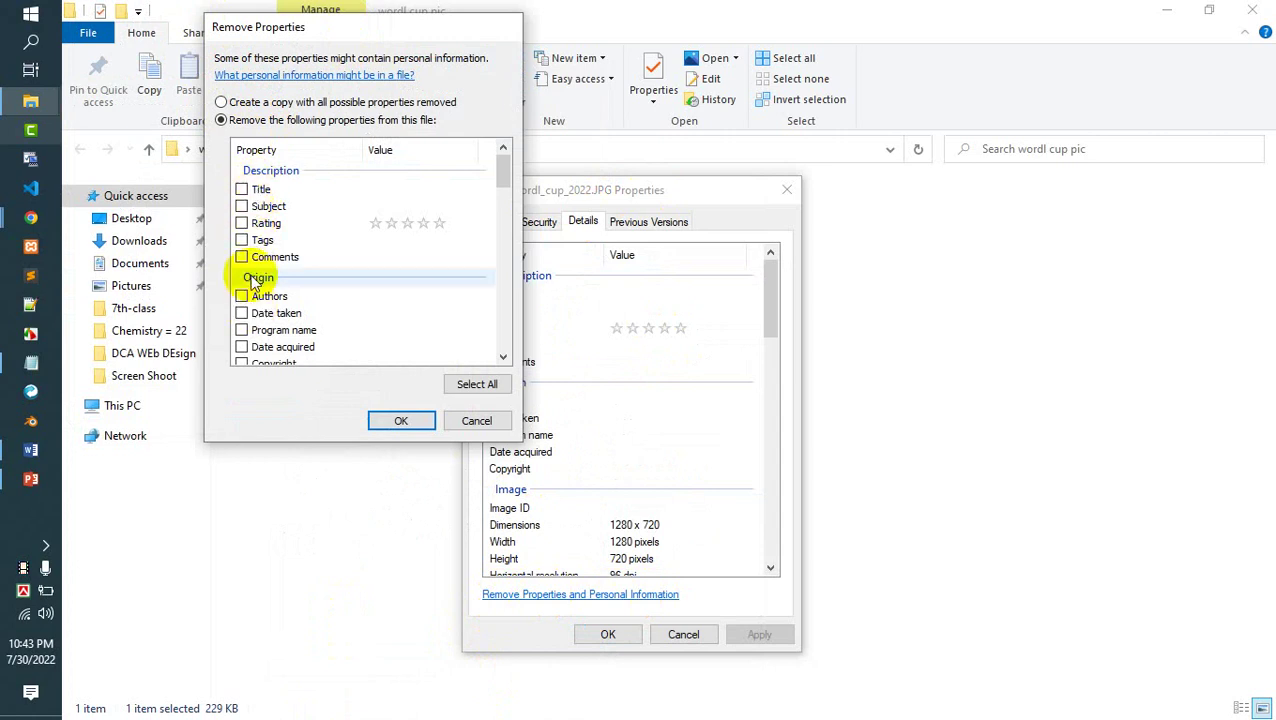
{"action": "left_click", "coordinate": [476, 386]}
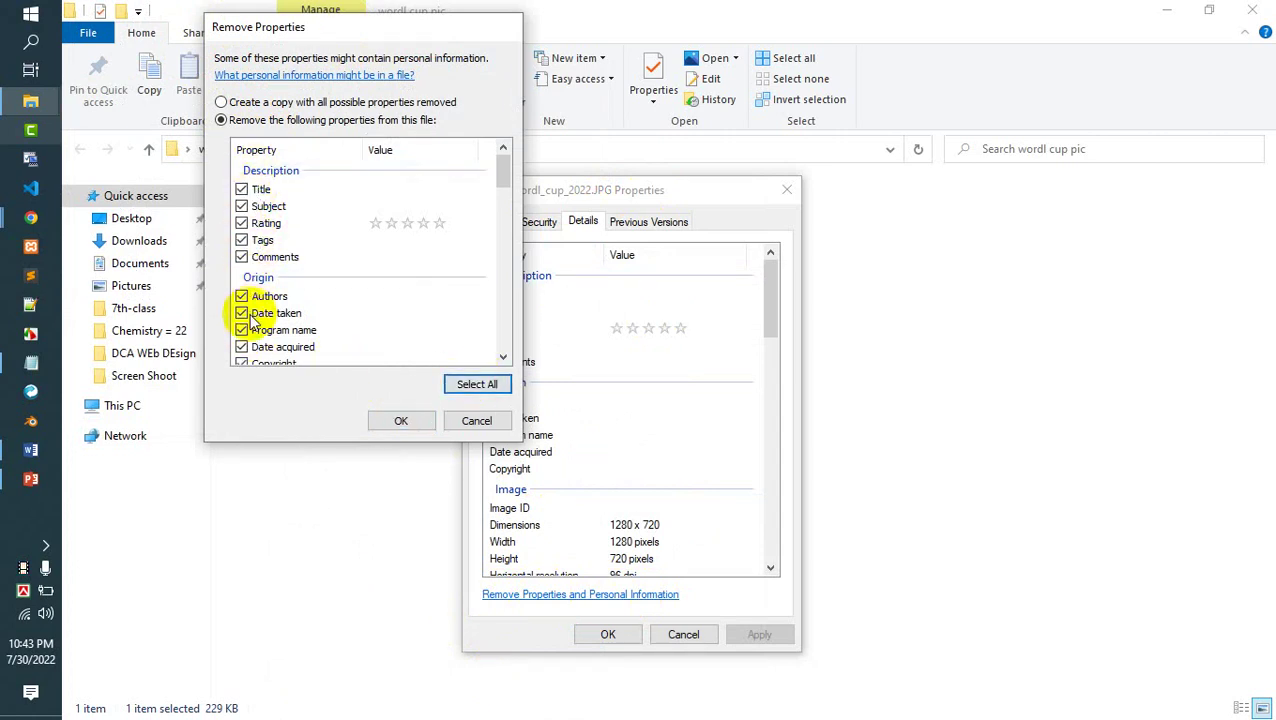
{"action": "scroll", "coordinate": [240, 320], "scroll_direction": "down", "scroll_amount": 10}
{"action": "scroll", "coordinate": [287, 262], "scroll_direction": "down", "scroll_amount": 3}
{"action": "left_click", "coordinate": [305, 288]}
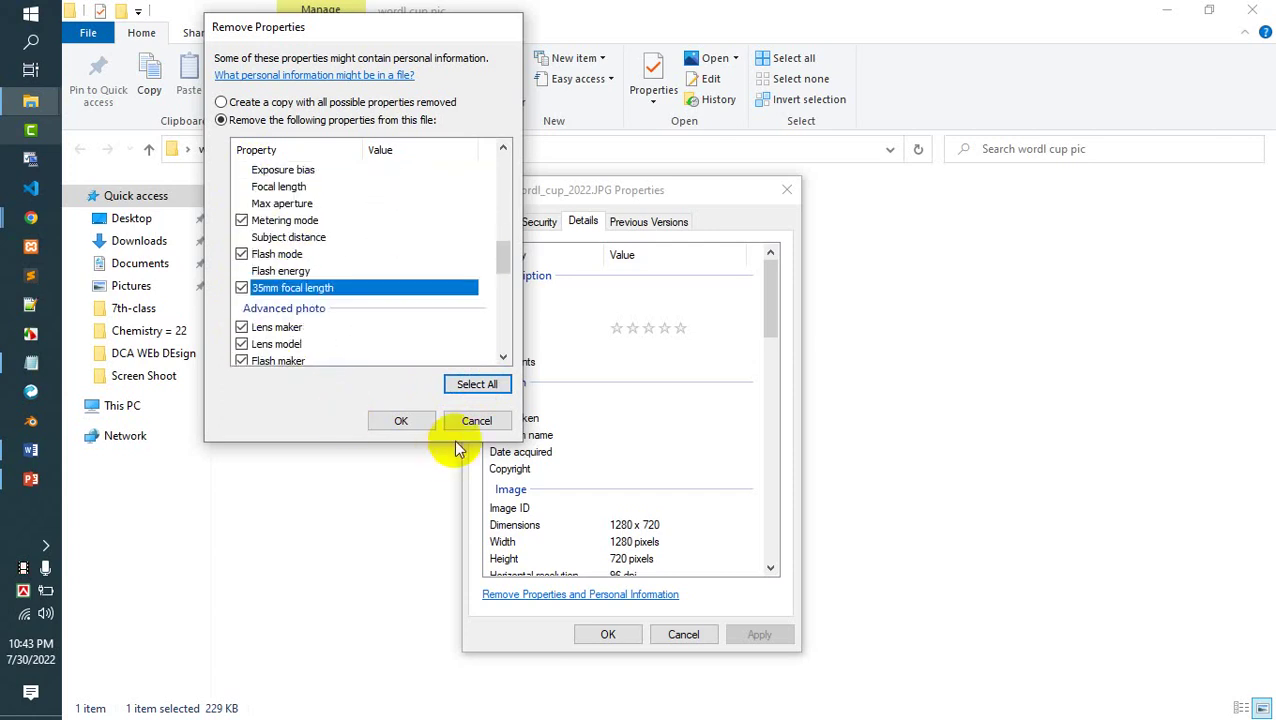
{"action": "scroll", "coordinate": [338, 327], "scroll_direction": "up", "scroll_amount": 4}
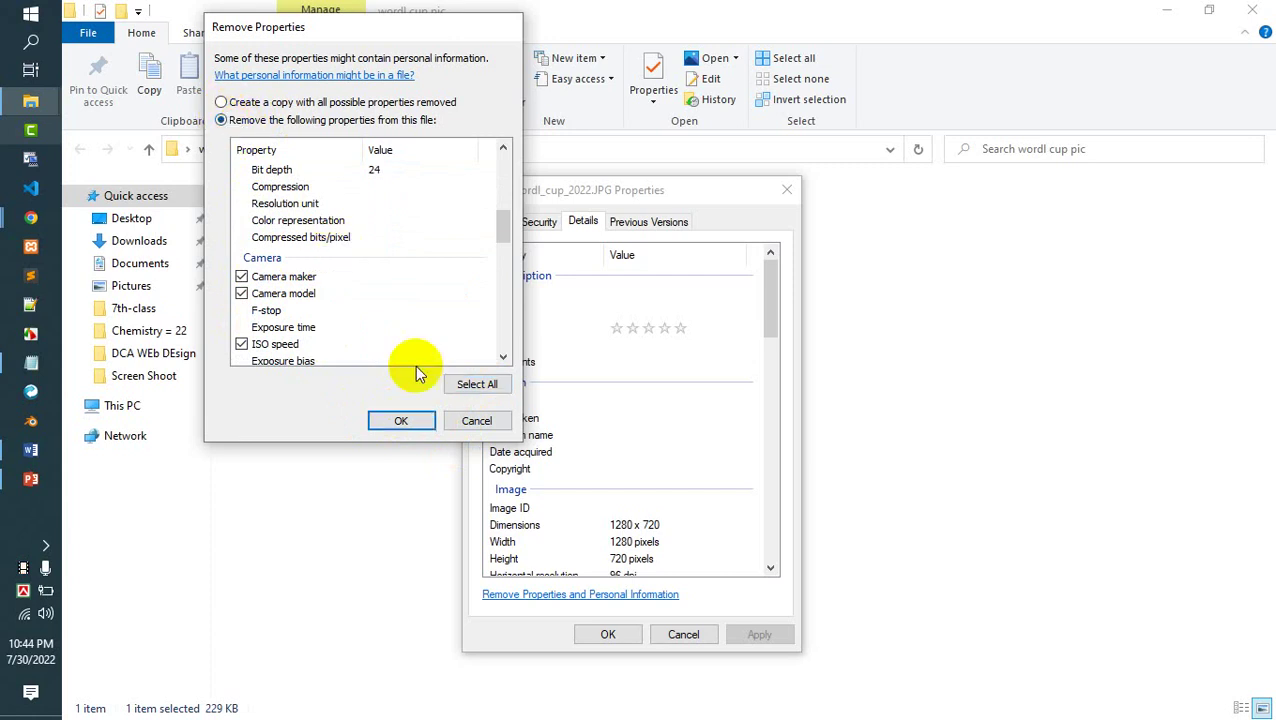
{"action": "left_click", "coordinate": [397, 421]}
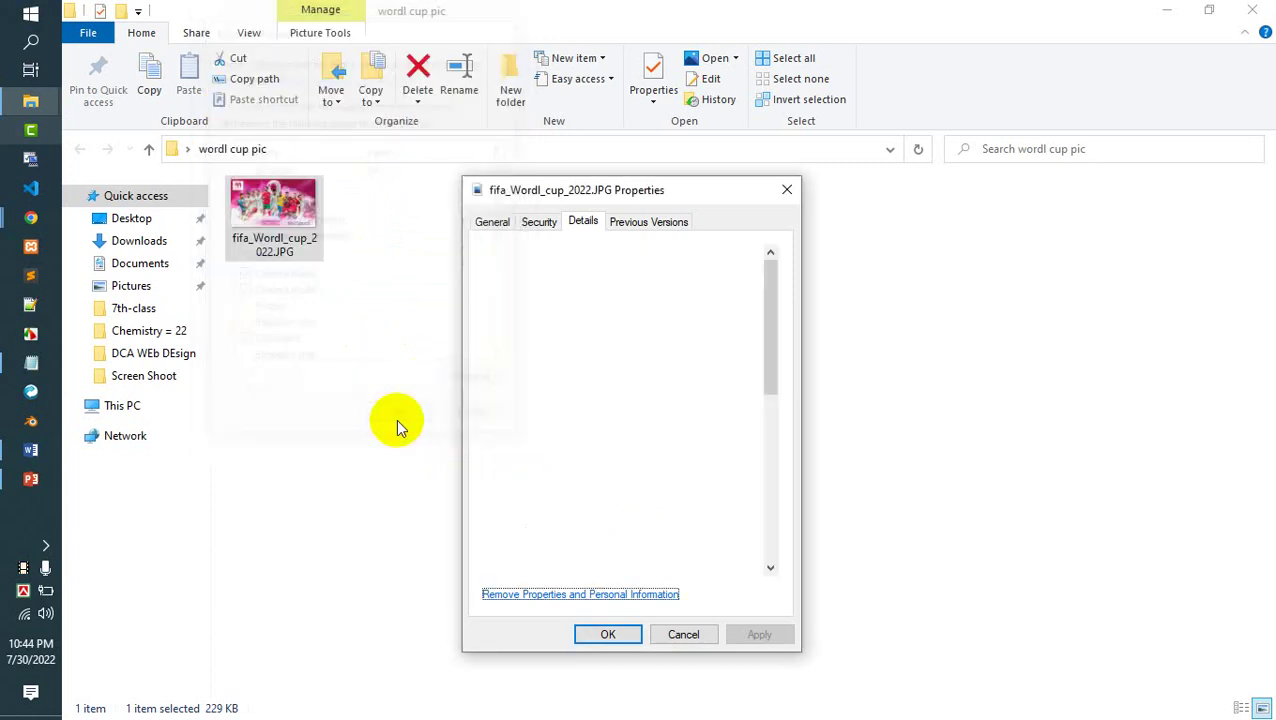
{"action": "scroll", "coordinate": [642, 408], "scroll_direction": "down", "scroll_amount": 3}
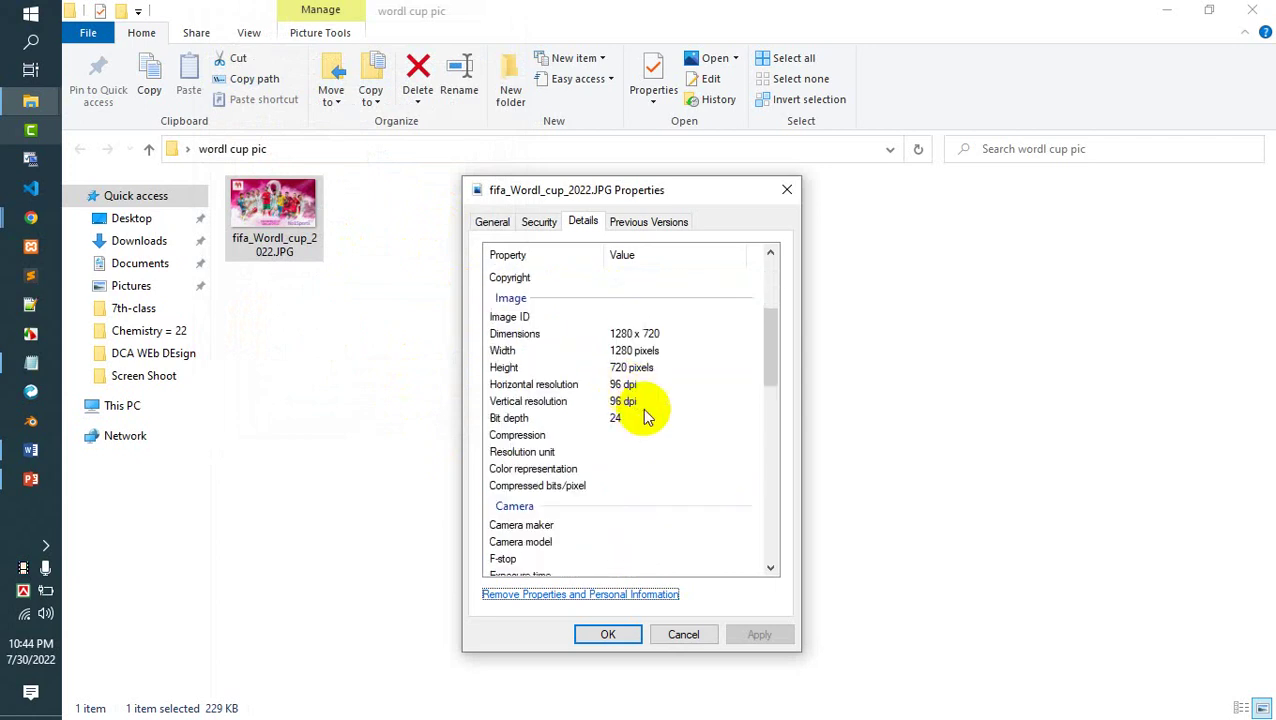
Switch to Chrome and look through the recent messages of the No1Team group chat in WhatsApp.
{"action": "scroll", "coordinate": [641, 413], "scroll_direction": "up", "scroll_amount": 3}
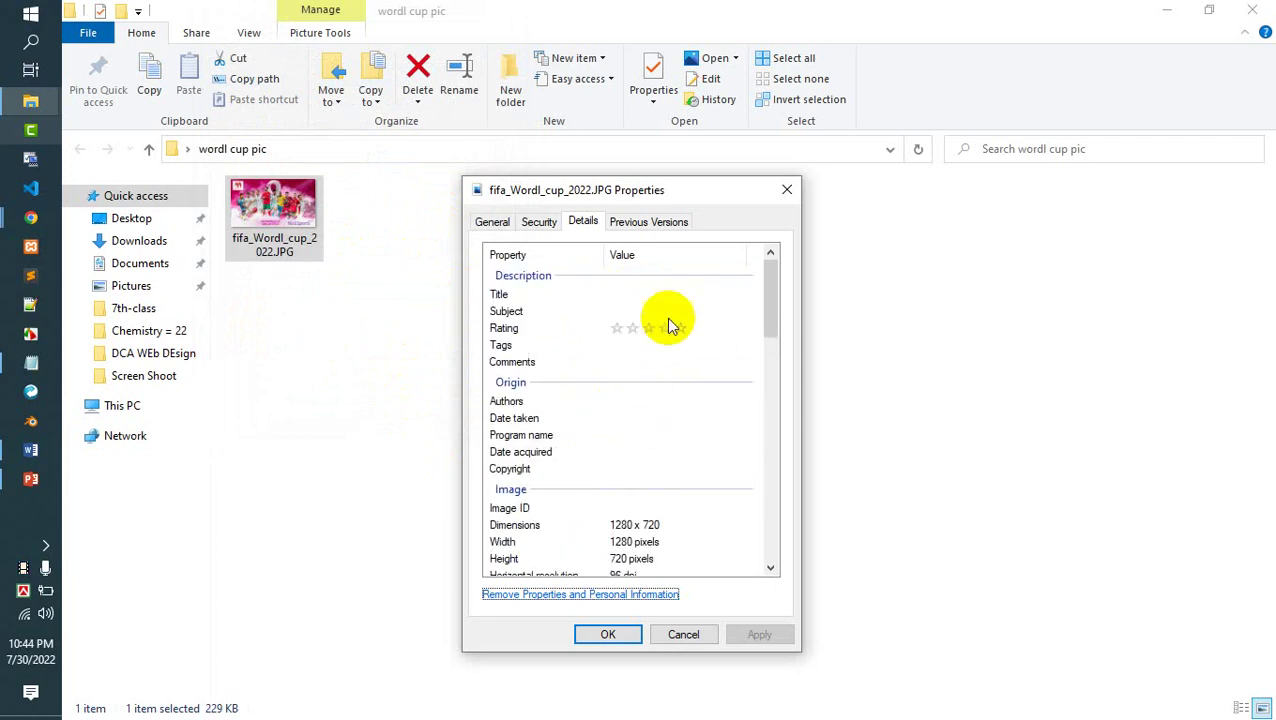
{"action": "left_click", "coordinate": [32, 220]}
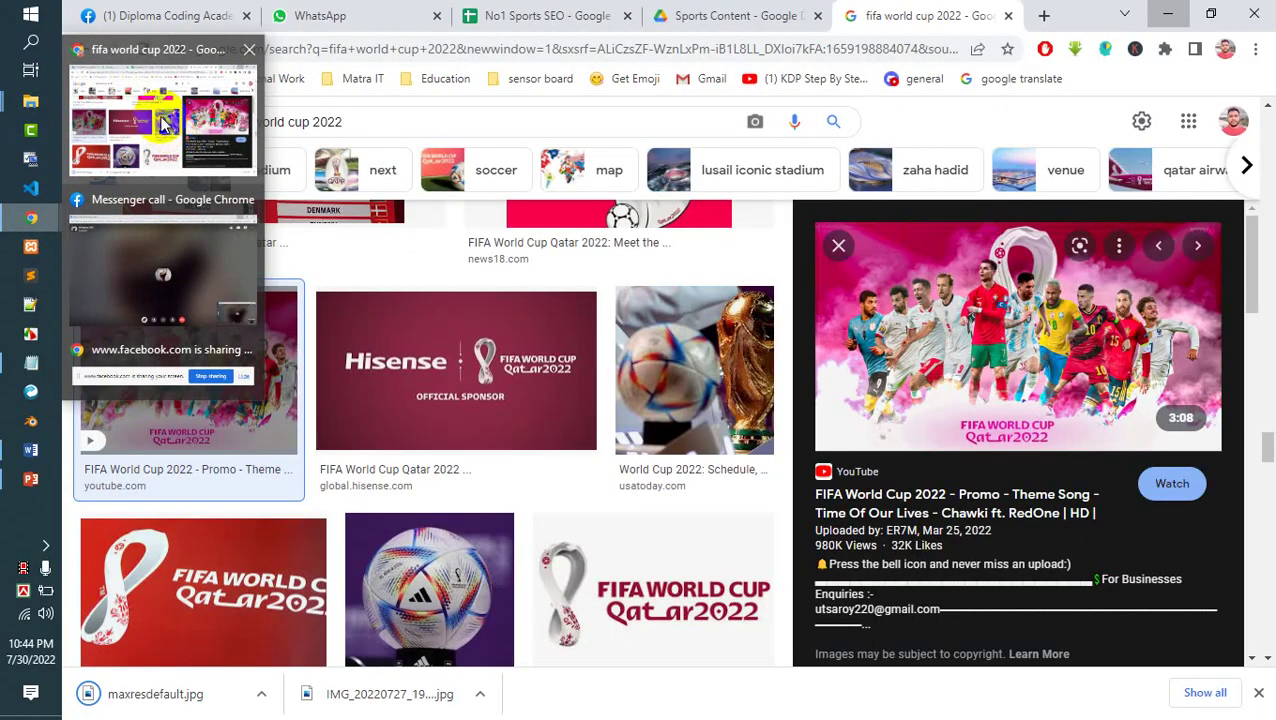
{"action": "left_click", "coordinate": [160, 130]}
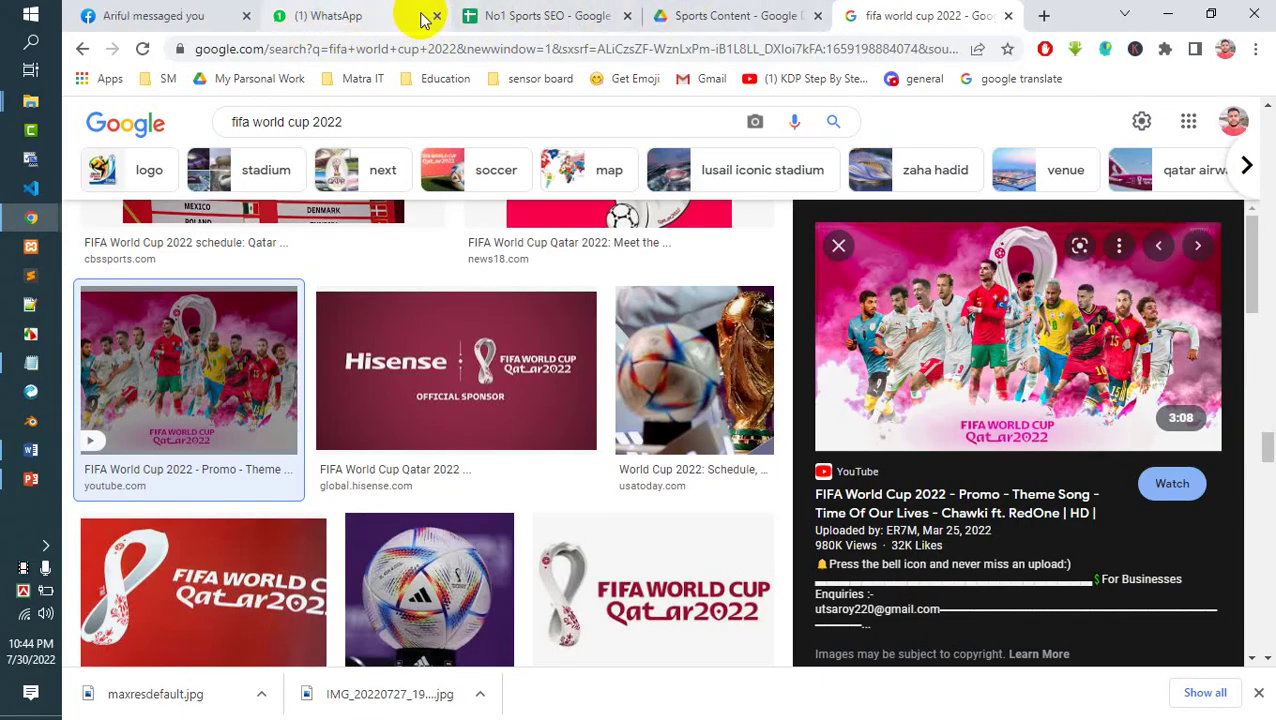
{"action": "left_click", "coordinate": [336, 15]}
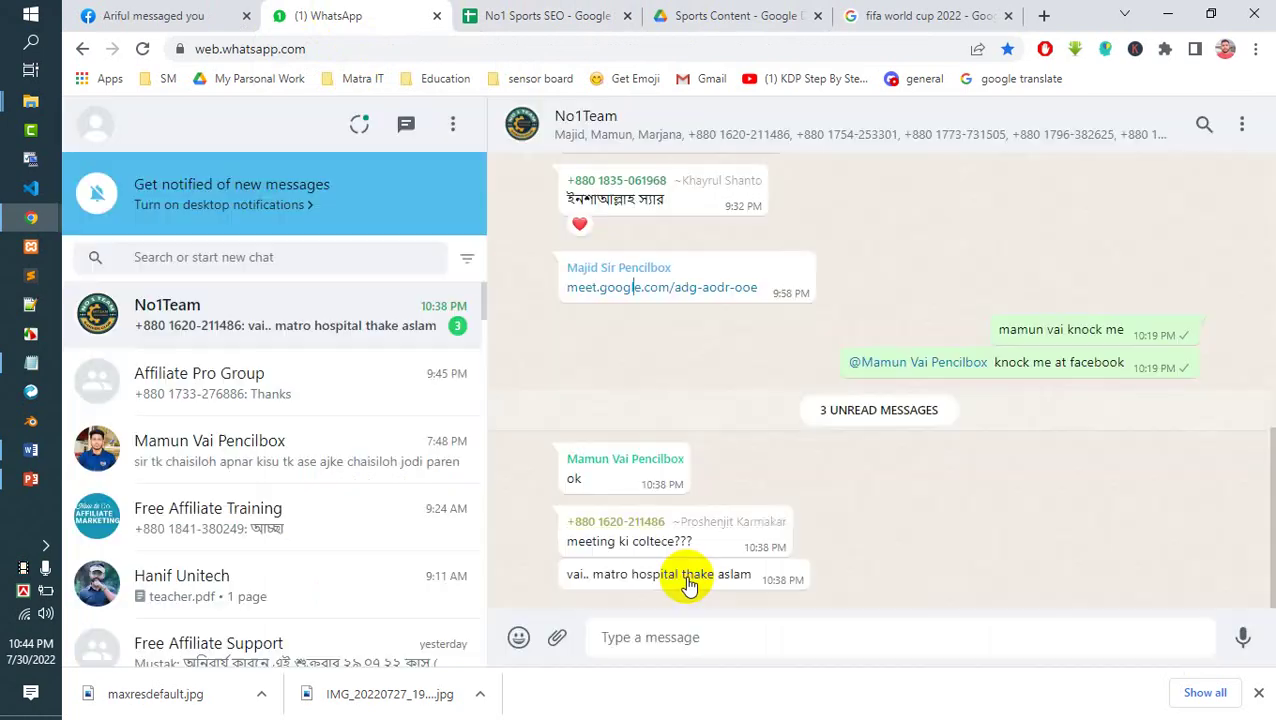
{"action": "scroll", "coordinate": [655, 530], "scroll_direction": "up", "scroll_amount": 4}
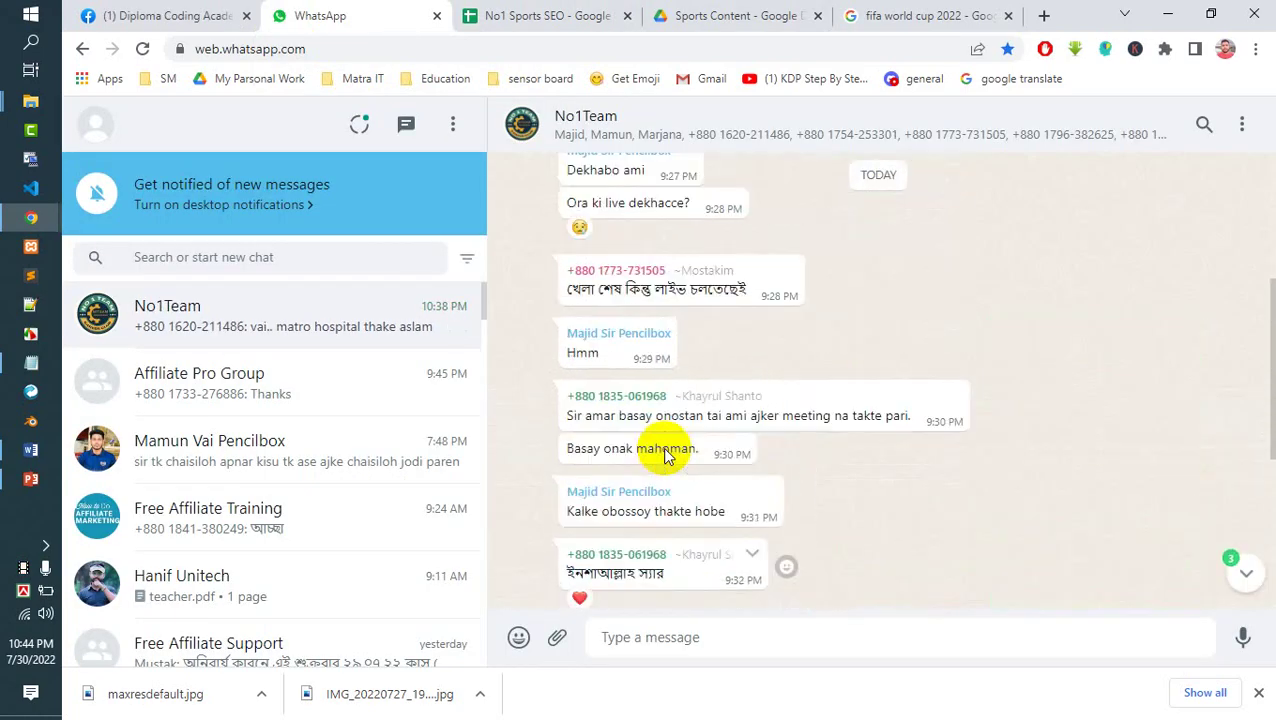
{"action": "scroll", "coordinate": [665, 455], "scroll_direction": "up", "scroll_amount": 1}
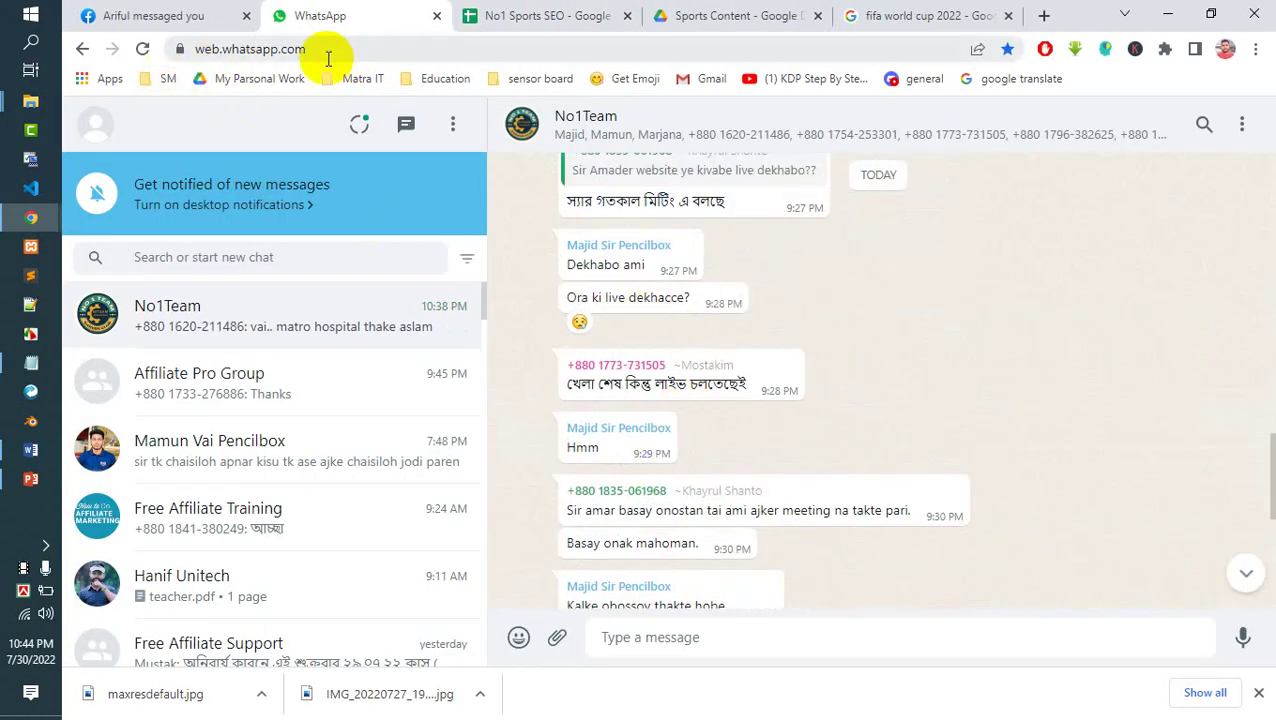
Open the bookmarked No1 Sports SEO spreadsheet in a new tab and copy the English keyword list in cell C9.
{"action": "left_click", "coordinate": [1043, 15]}
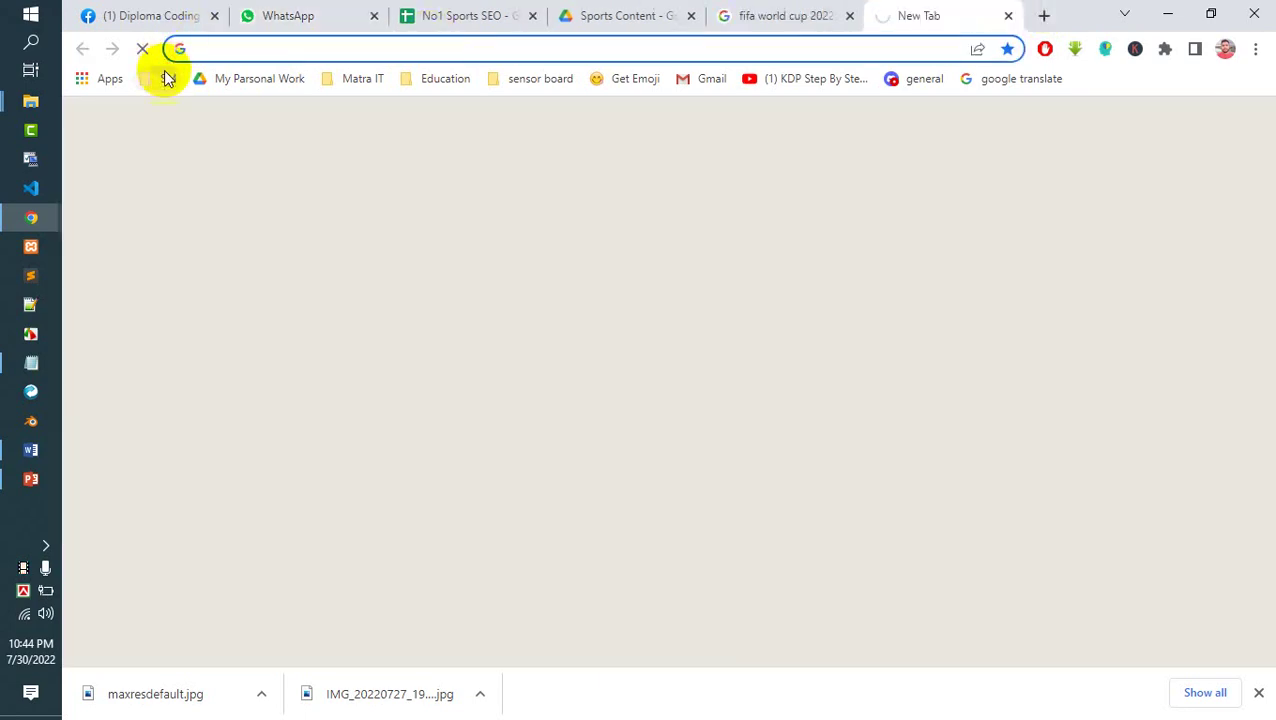
{"action": "left_click", "coordinate": [168, 78]}
{"action": "mouse_move", "coordinate": [258, 220]}
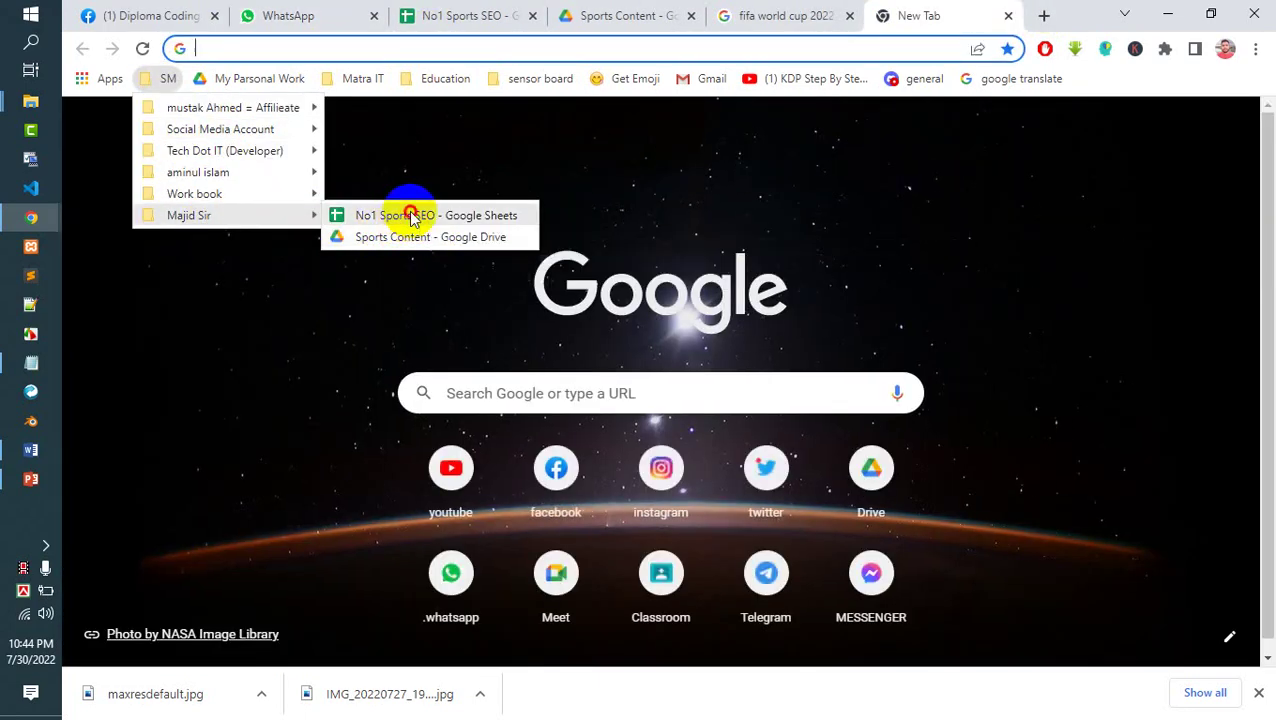
{"action": "left_click", "coordinate": [413, 216]}
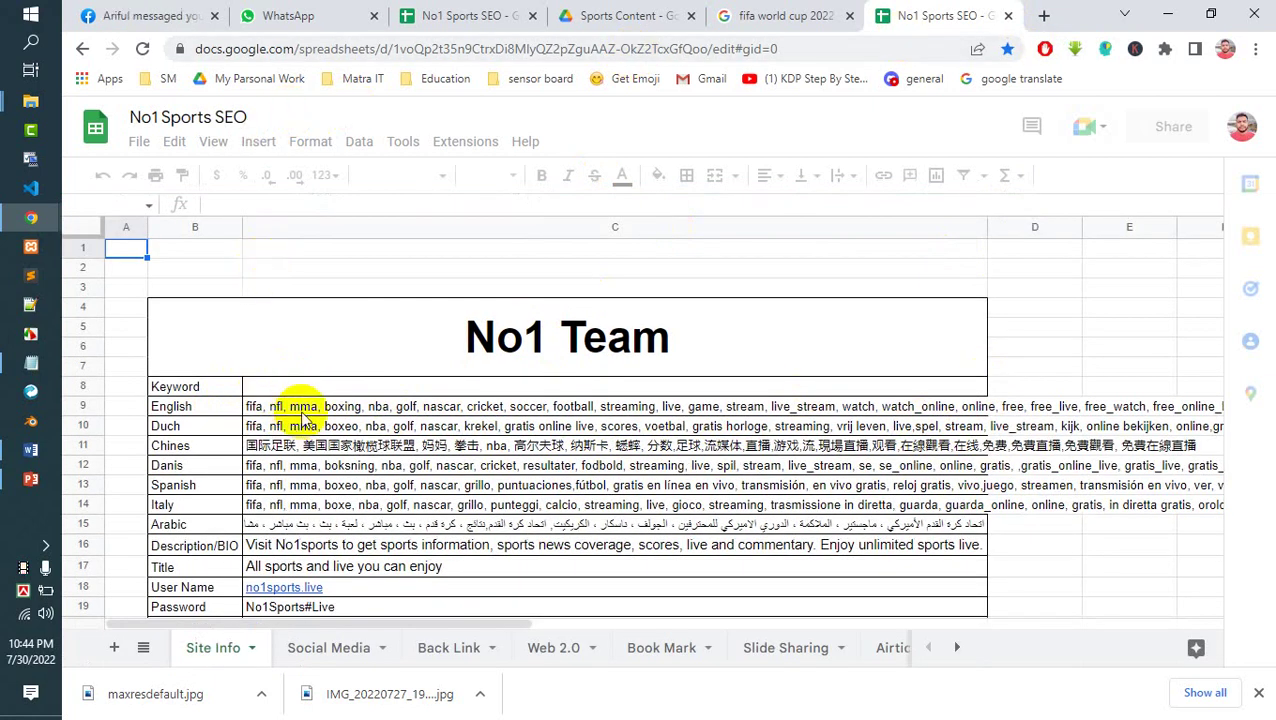
{"action": "left_click", "coordinate": [384, 410]}
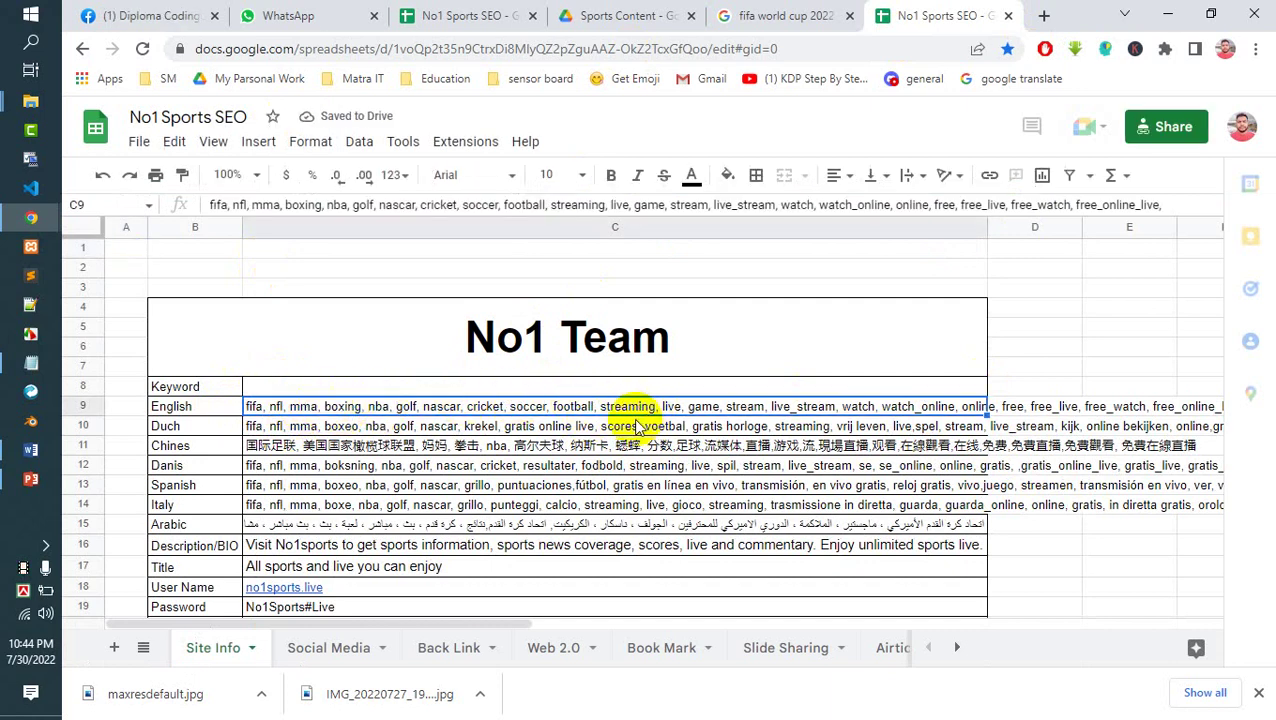
{"action": "key", "text": "ctrl+c"}
Return to the "wordl cup pic" folder and bring up the detailed properties of fifa_Wordl_cup_2022.JPG.
{"action": "left_click", "coordinate": [31, 362]}
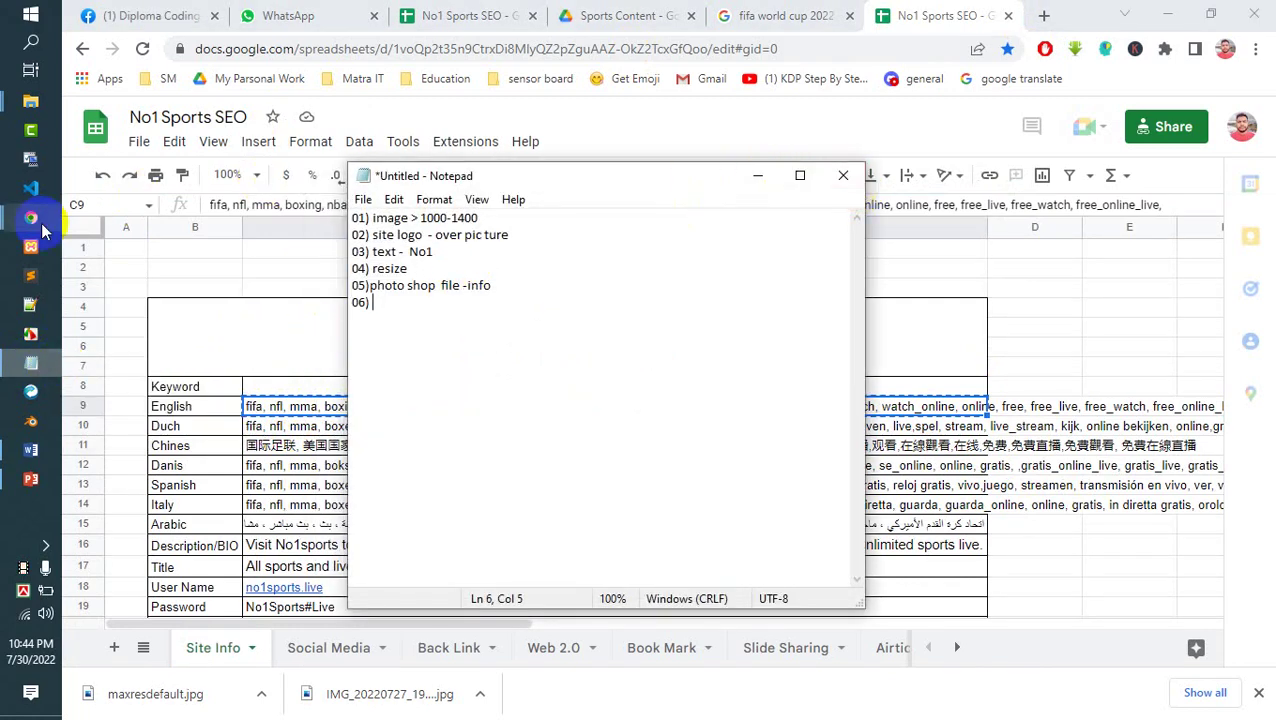
{"action": "left_click", "coordinate": [758, 176]}
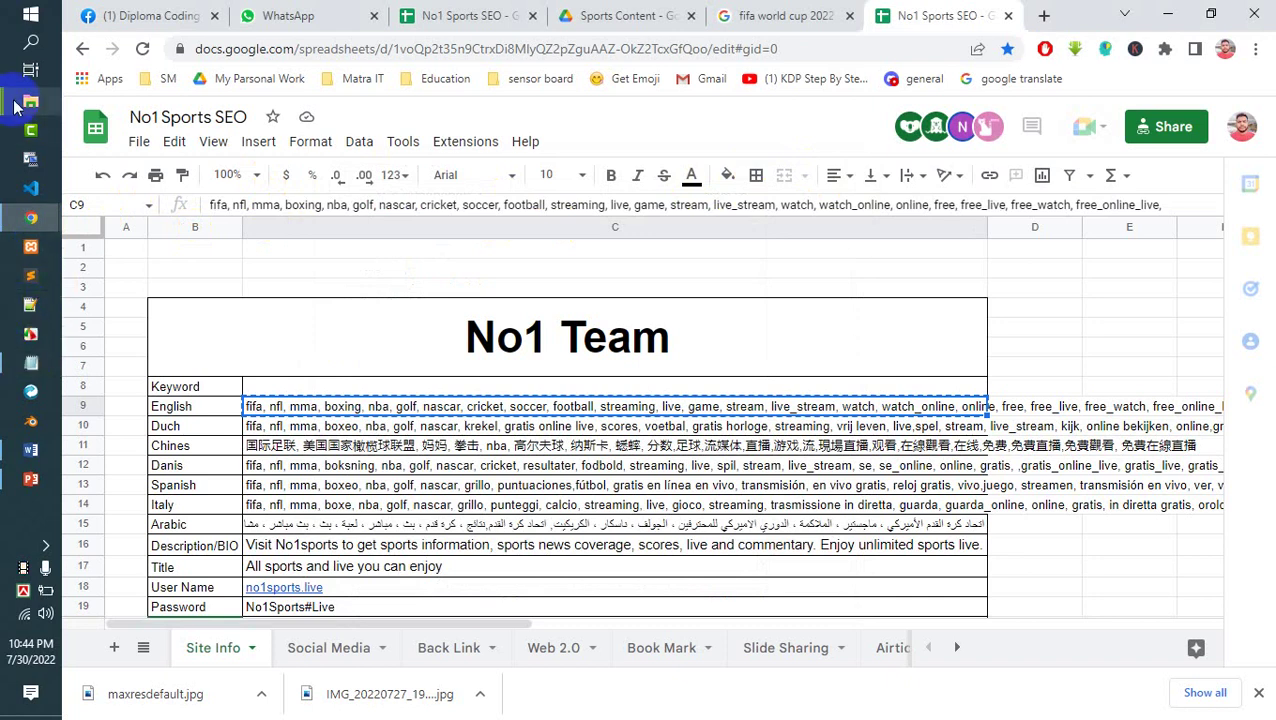
{"action": "left_click", "coordinate": [15, 485]}
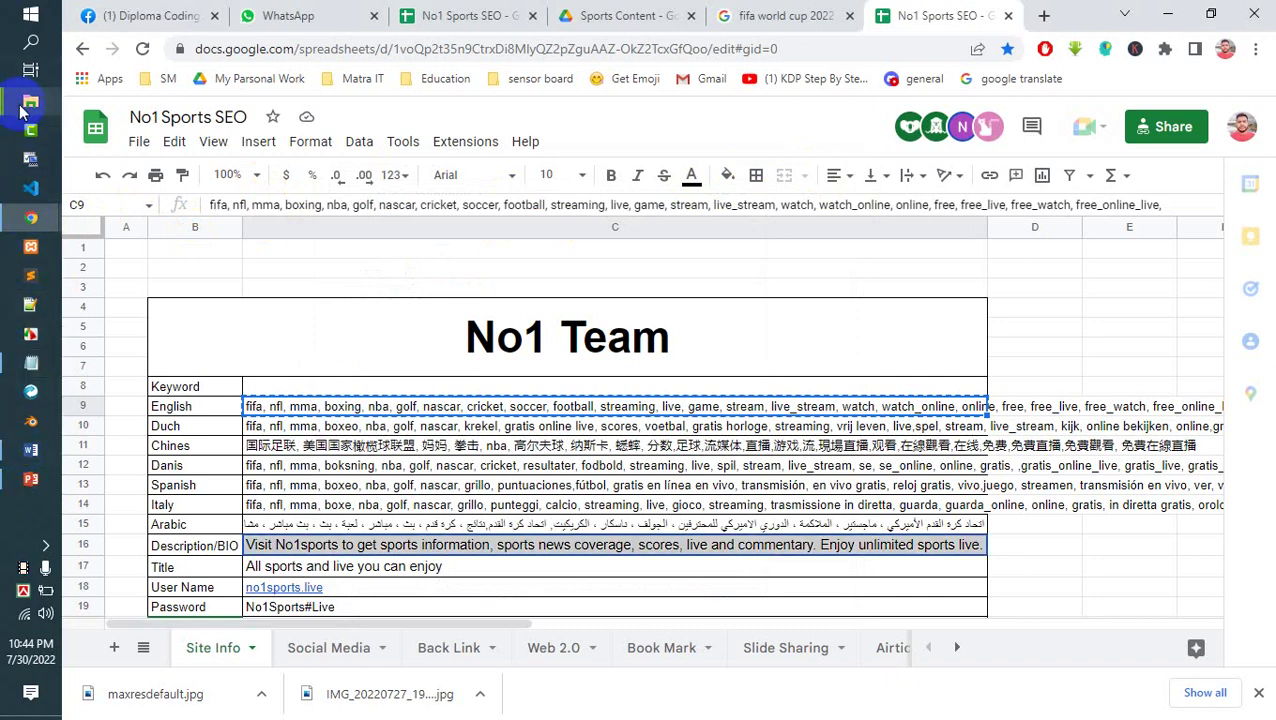
{"action": "mouse_move", "coordinate": [31, 101]}
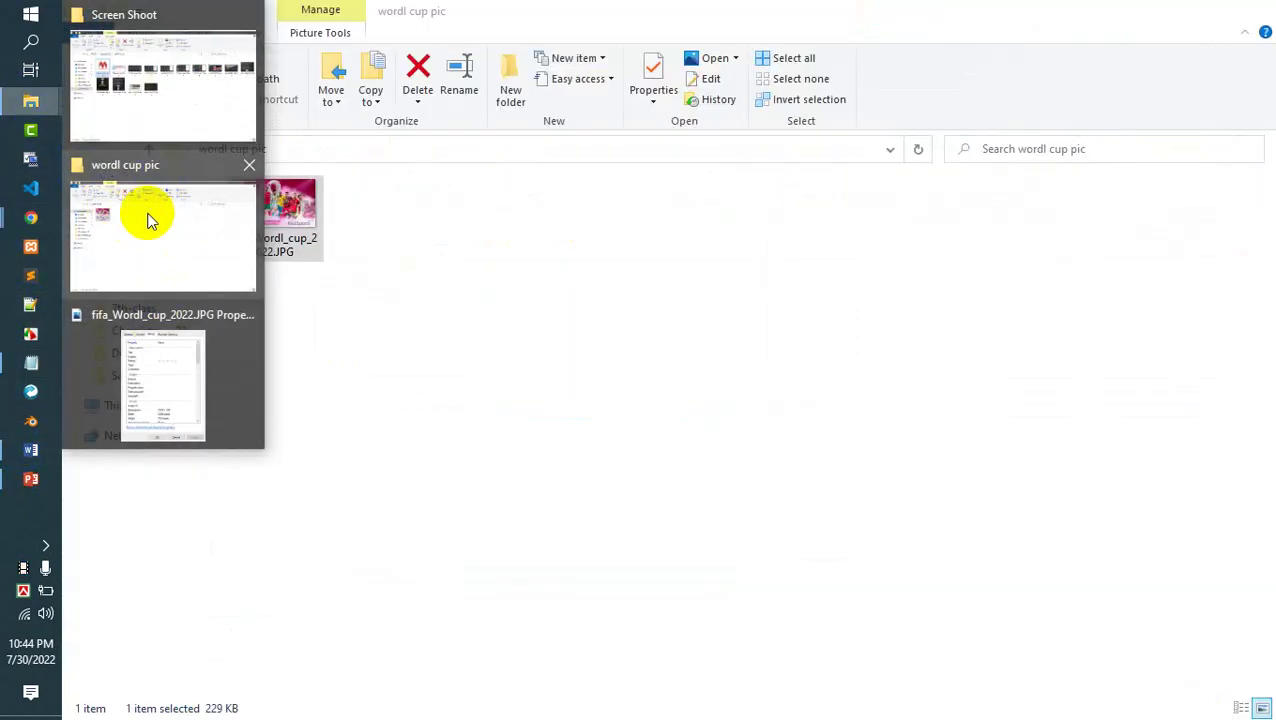
{"action": "left_click", "coordinate": [148, 213]}
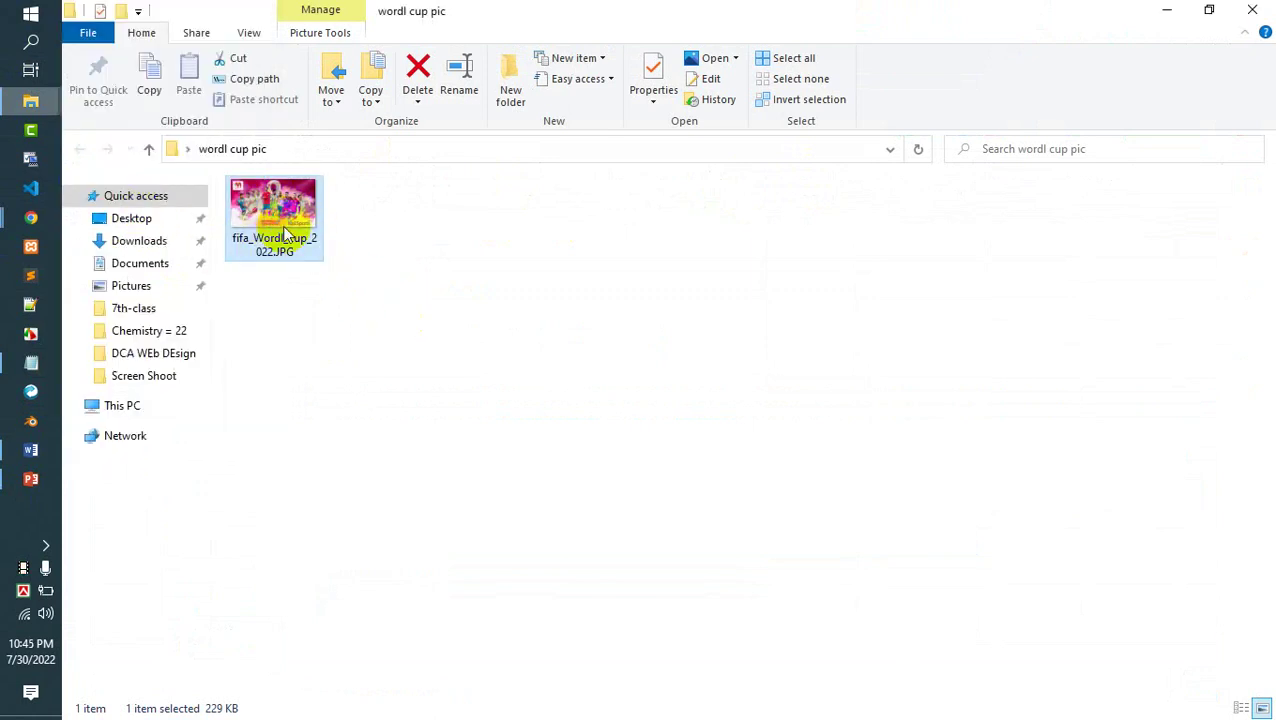
{"action": "right_click", "coordinate": [268, 190]}
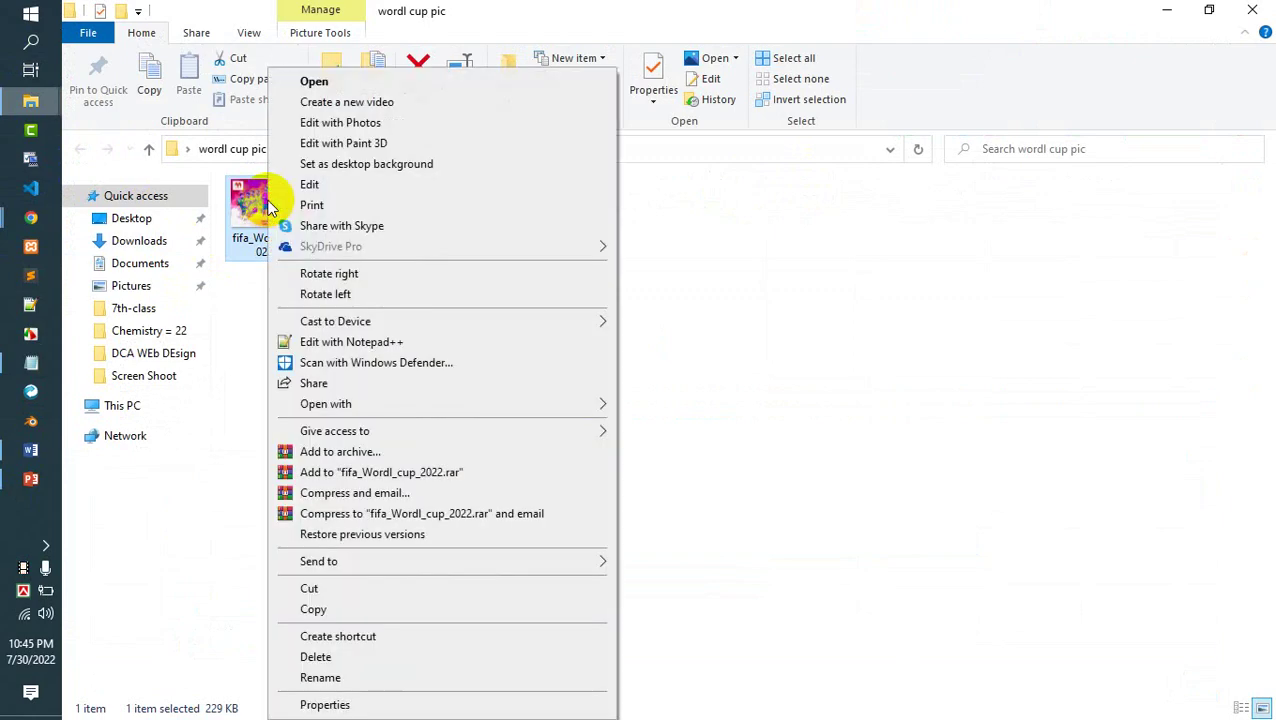
{"action": "left_click", "coordinate": [826, 270]}
{"action": "left_click", "coordinate": [285, 205]}
{"action": "right_click", "coordinate": [286, 205]}
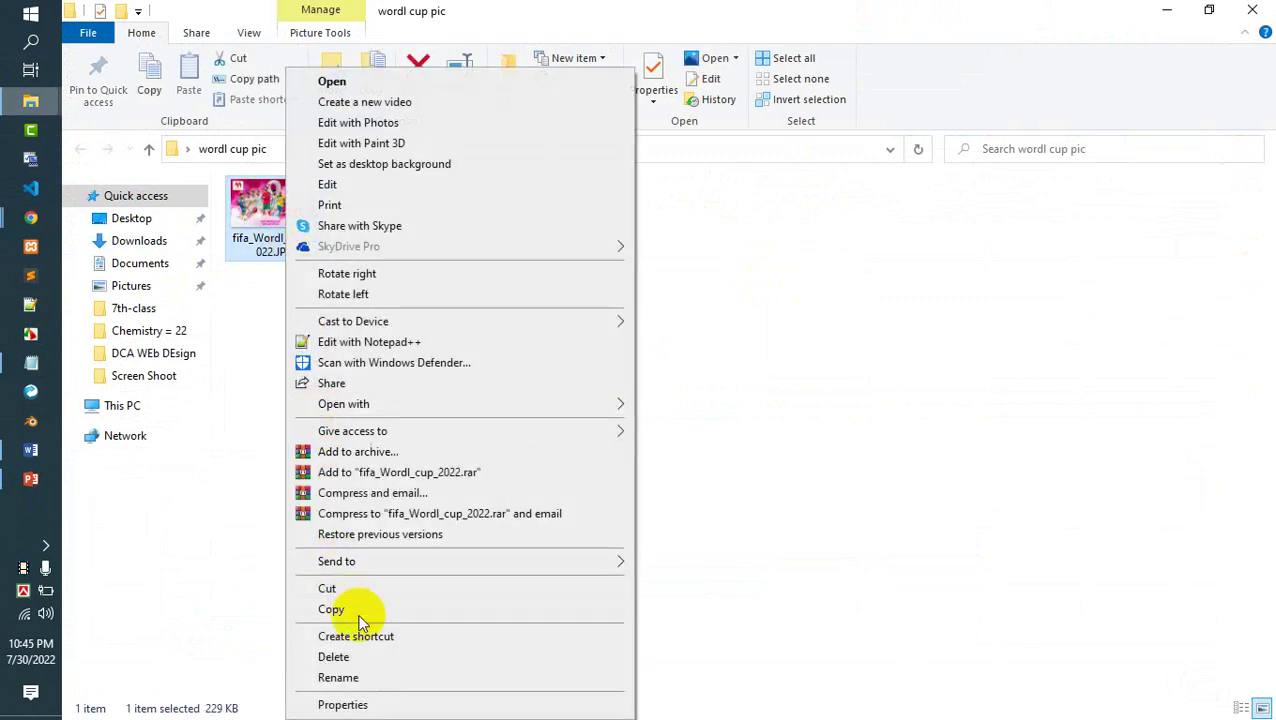
{"action": "left_click", "coordinate": [358, 704]}
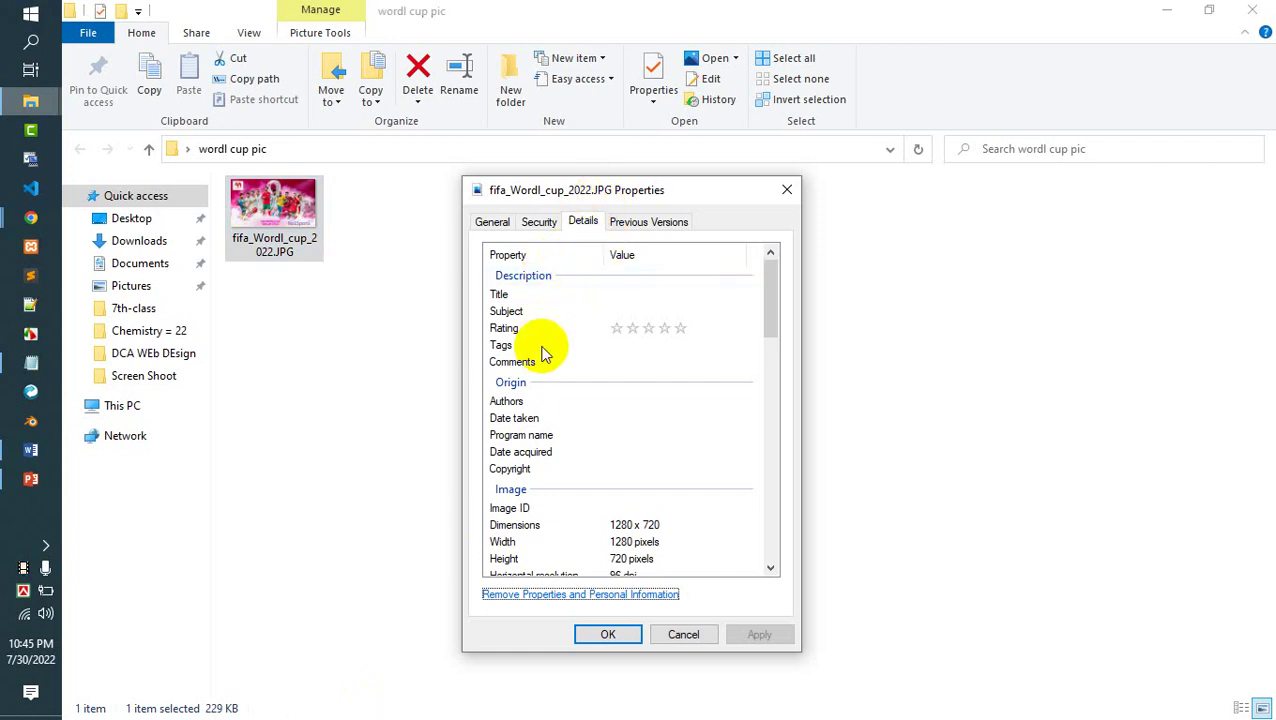
{"action": "scroll", "coordinate": [684, 527], "scroll_direction": "down", "scroll_amount": 1}
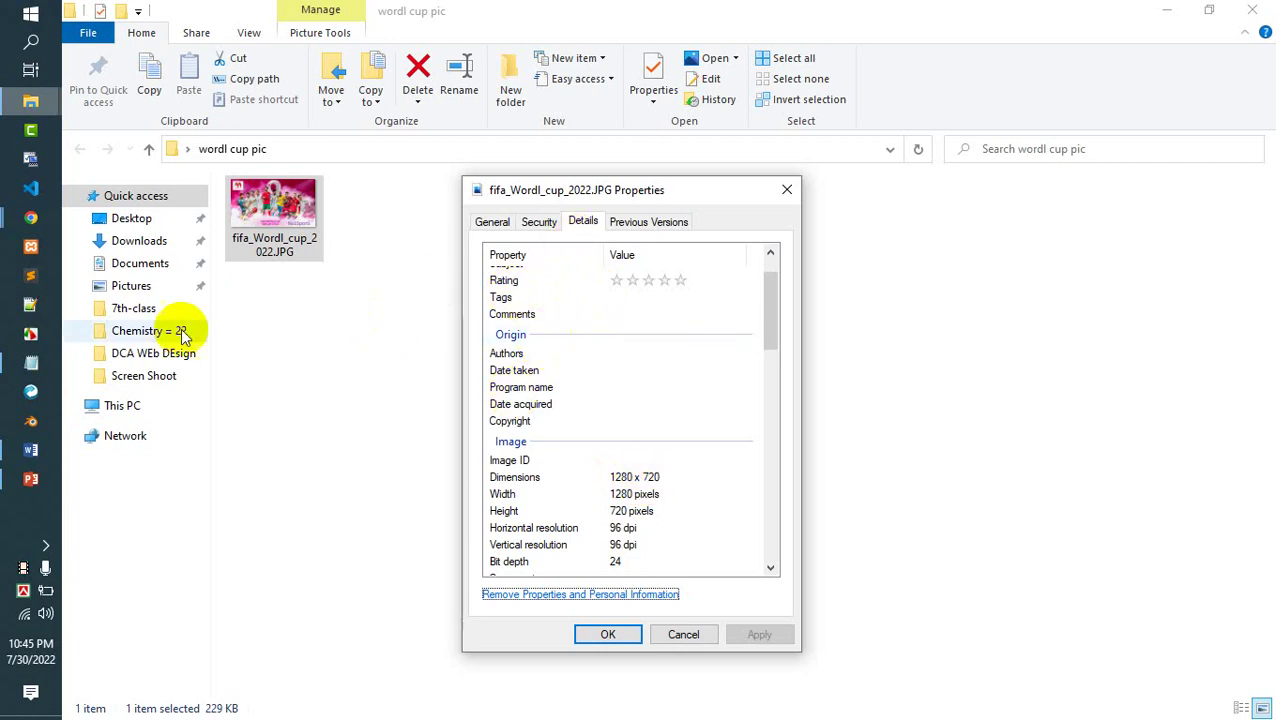
Place the image's Properties window in front of the No1 Sports SEO spreadsheet in Chrome.
{"action": "left_click", "coordinate": [13, 368]}
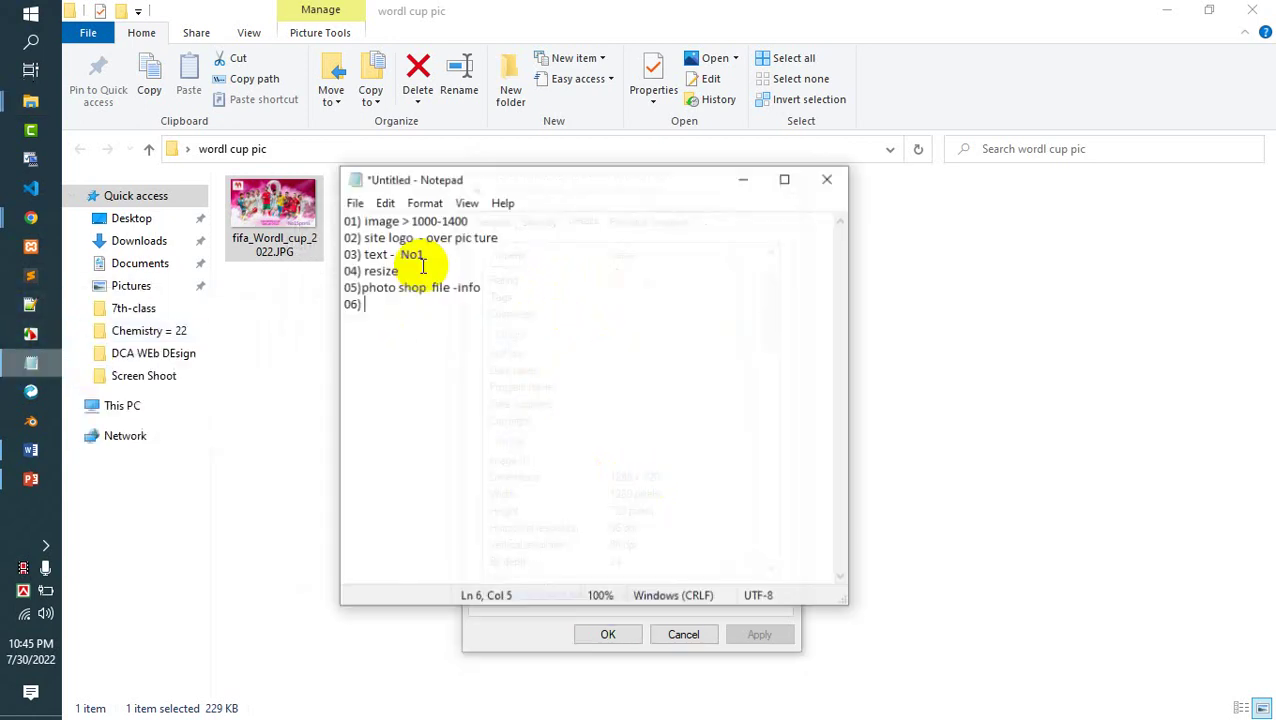
{"action": "left_click", "coordinate": [745, 180]}
{"action": "mouse_move", "coordinate": [30, 217]}
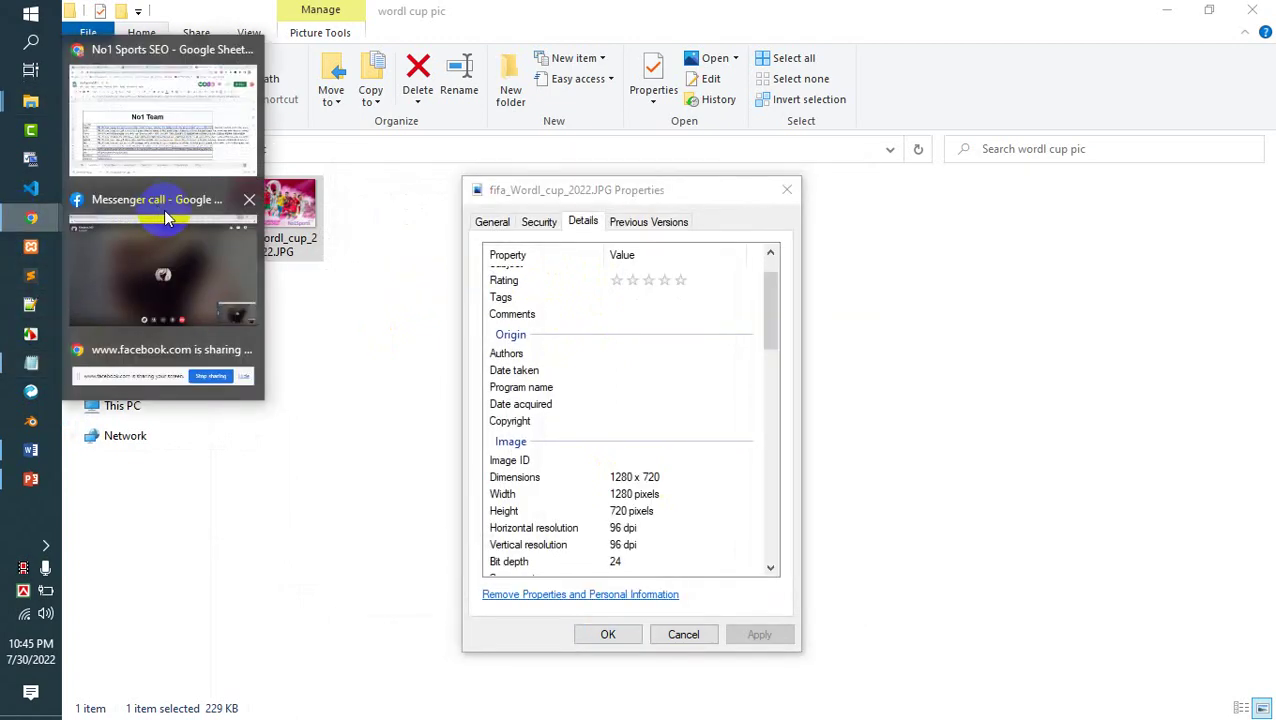
{"action": "left_click", "coordinate": [205, 120]}
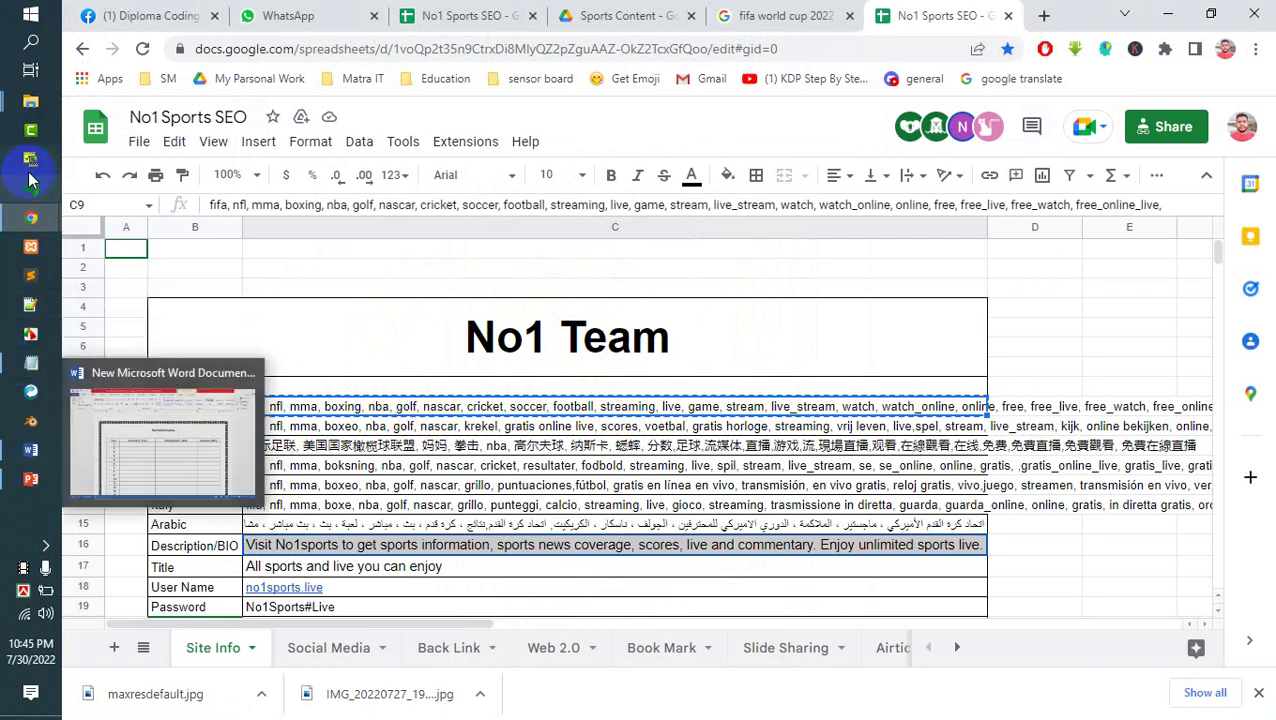
{"action": "left_click", "coordinate": [170, 380]}
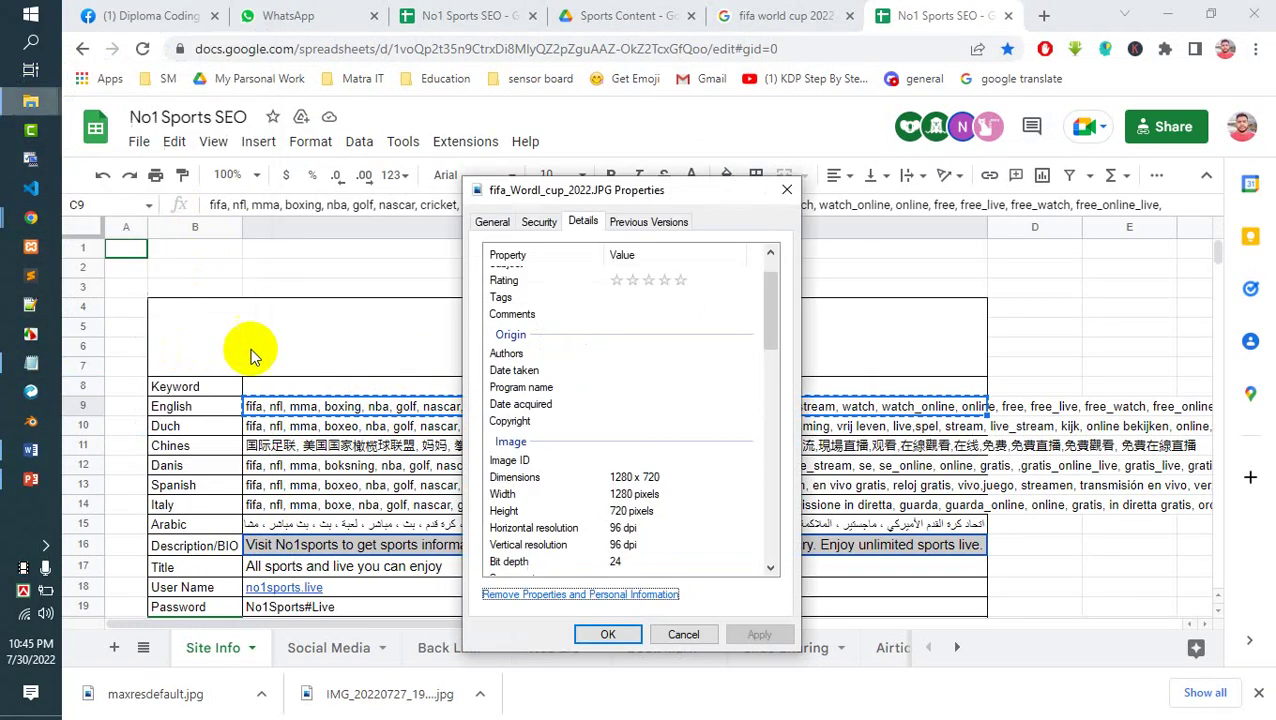
Set the image's title and subject to Fifa_world_cup_2022 and its rating to five stars.
{"action": "scroll", "coordinate": [649, 356], "scroll_direction": "up", "scroll_amount": 1}
{"action": "left_click", "coordinate": [630, 296]}
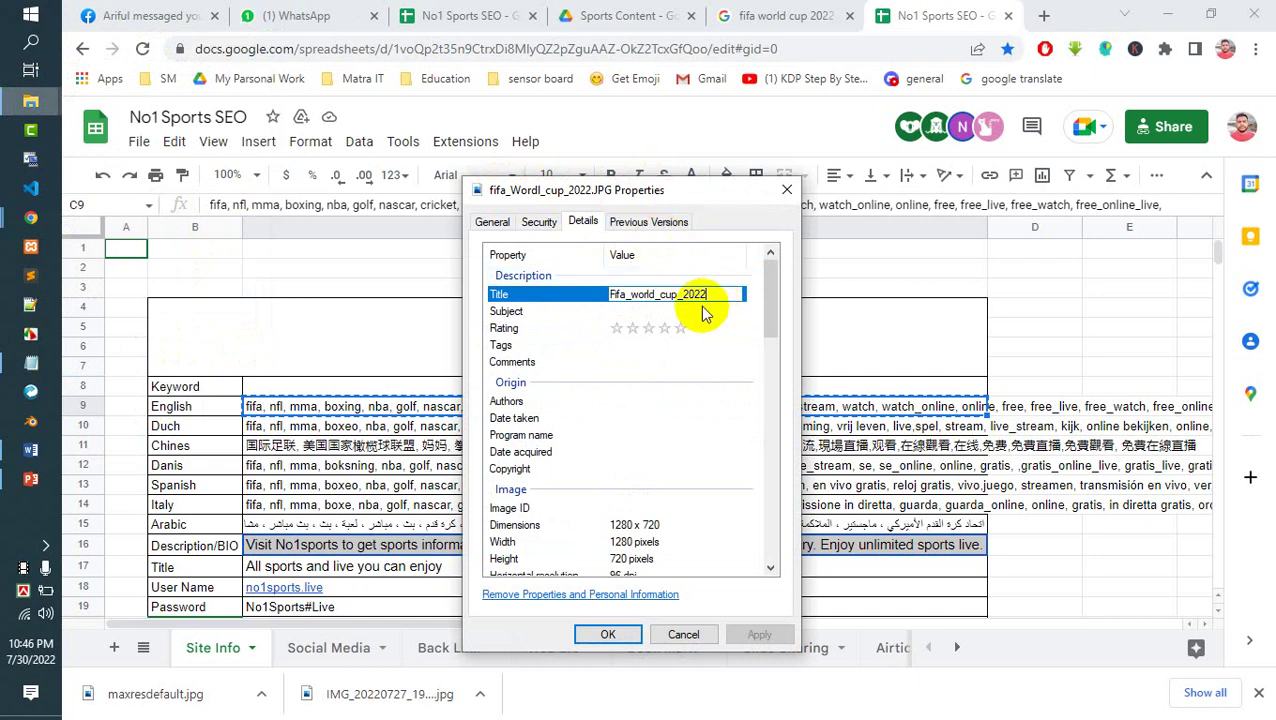
{"action": "left_click", "coordinate": [665, 311]}
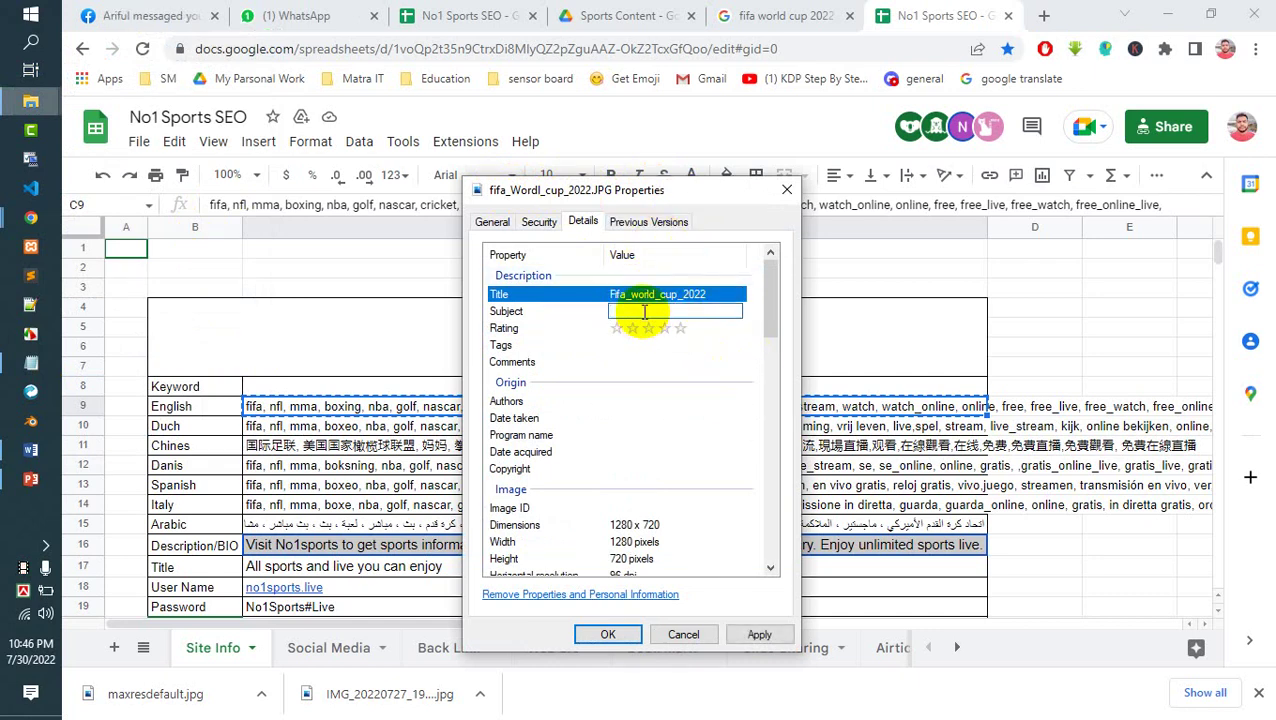
{"action": "left_click", "coordinate": [655, 294]}
{"action": "left_click", "coordinate": [728, 292]}
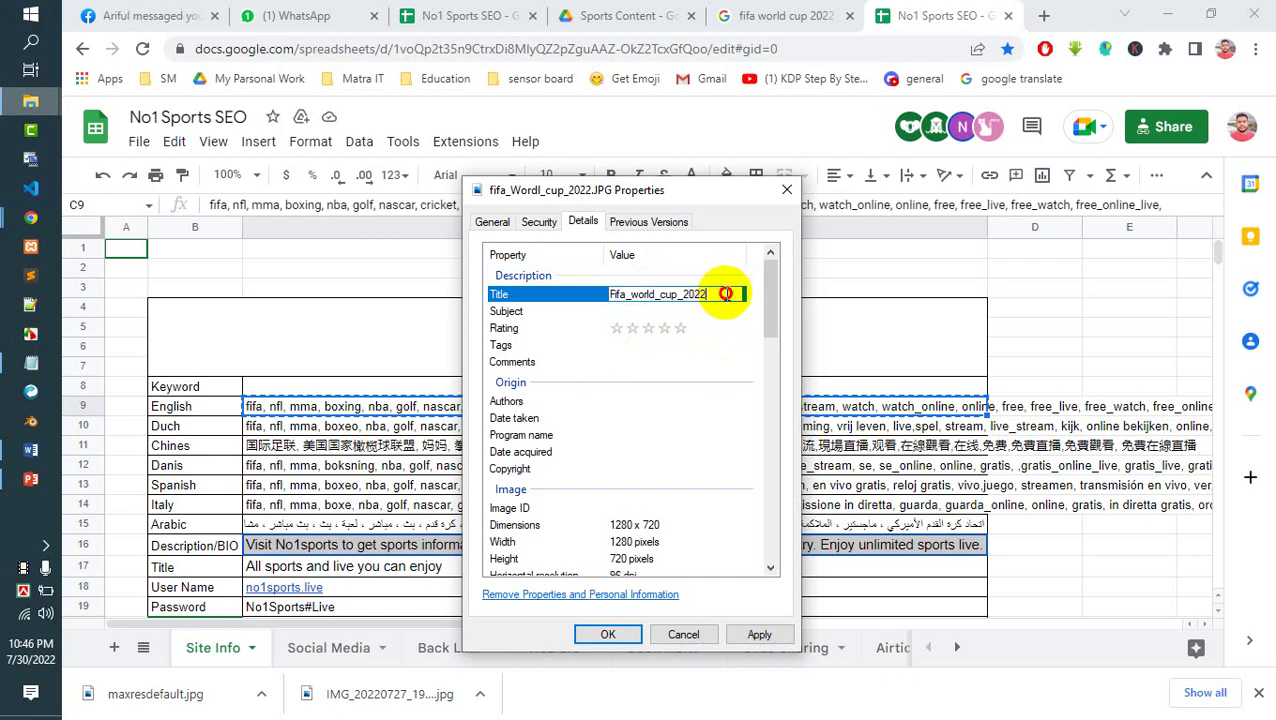
{"action": "left_click", "coordinate": [672, 311]}
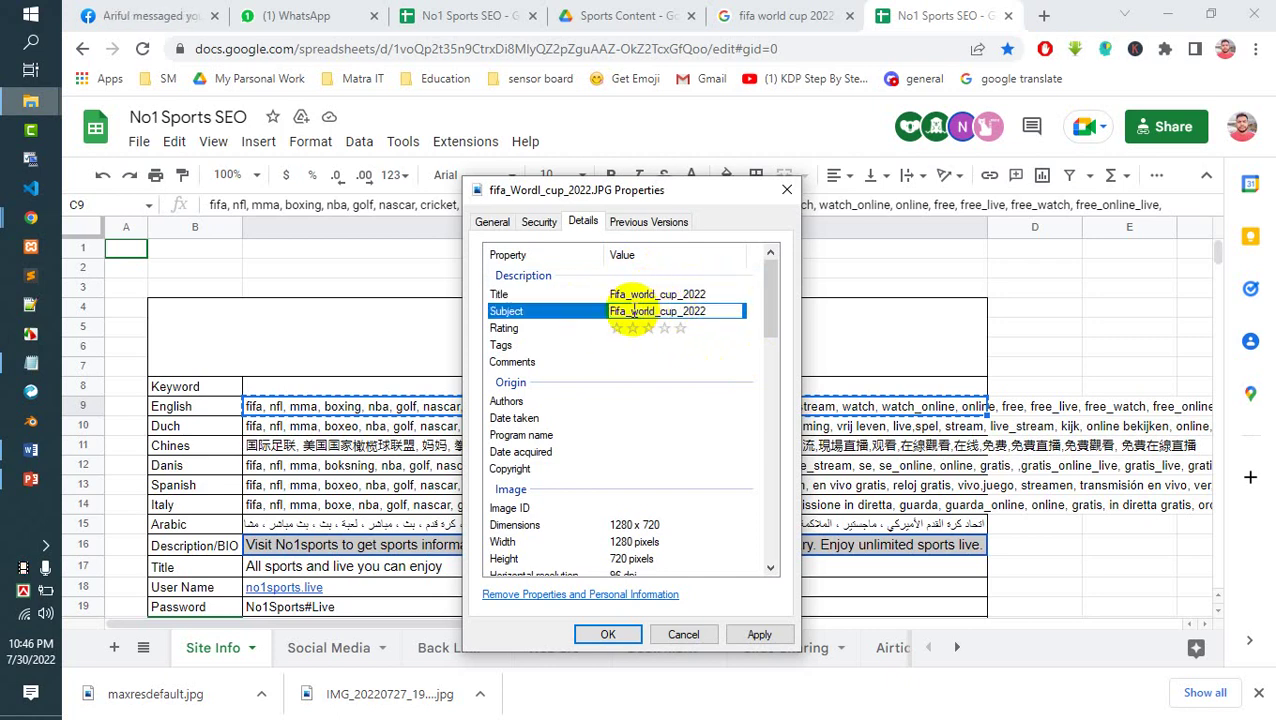
{"action": "left_click", "coordinate": [557, 330]}
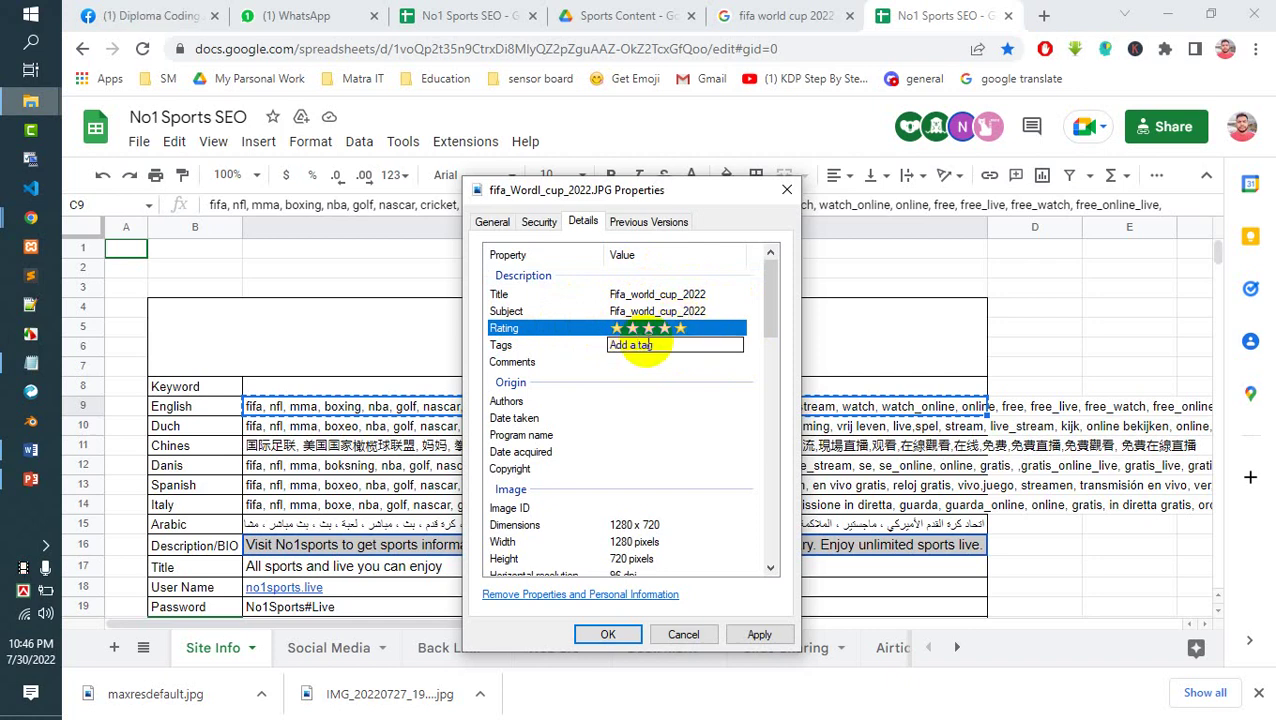
{"action": "left_click", "coordinate": [640, 346]}
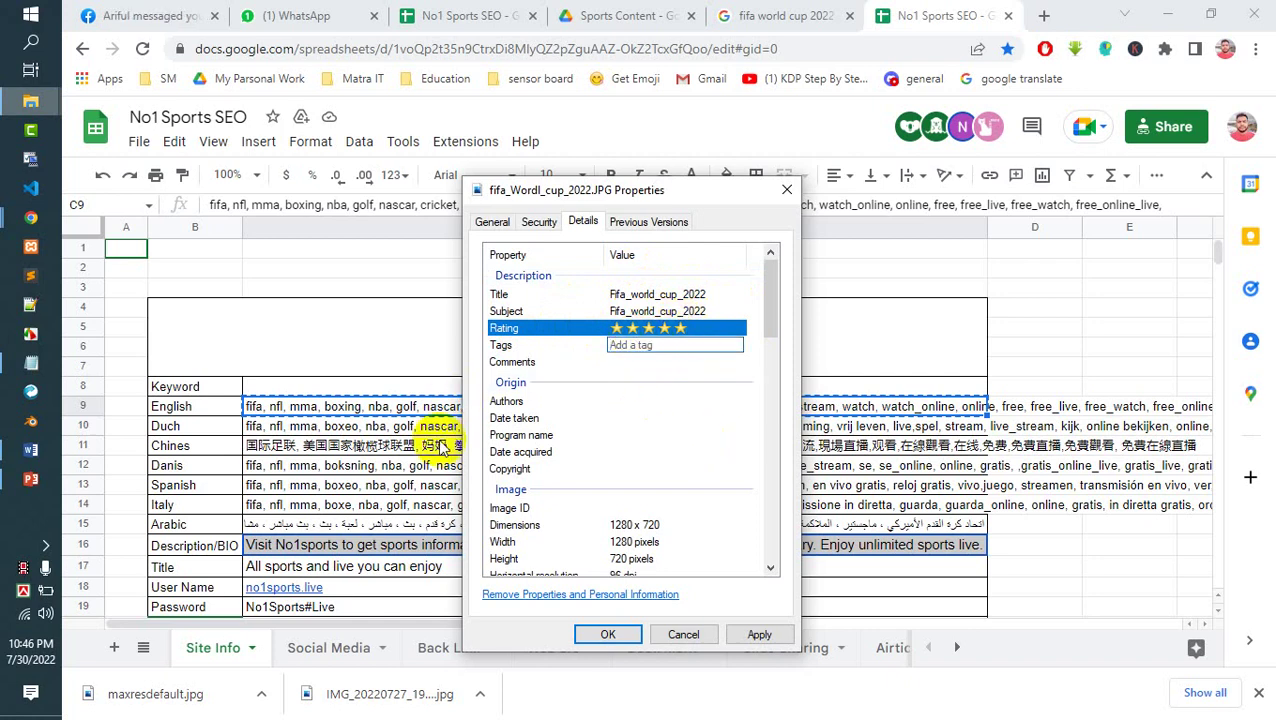
Paste the copied English keywords below the numbered notes in Notepad and place its window beside the spreadsheet's keyword rows, with Word minimized.
{"action": "left_click", "coordinate": [330, 410]}
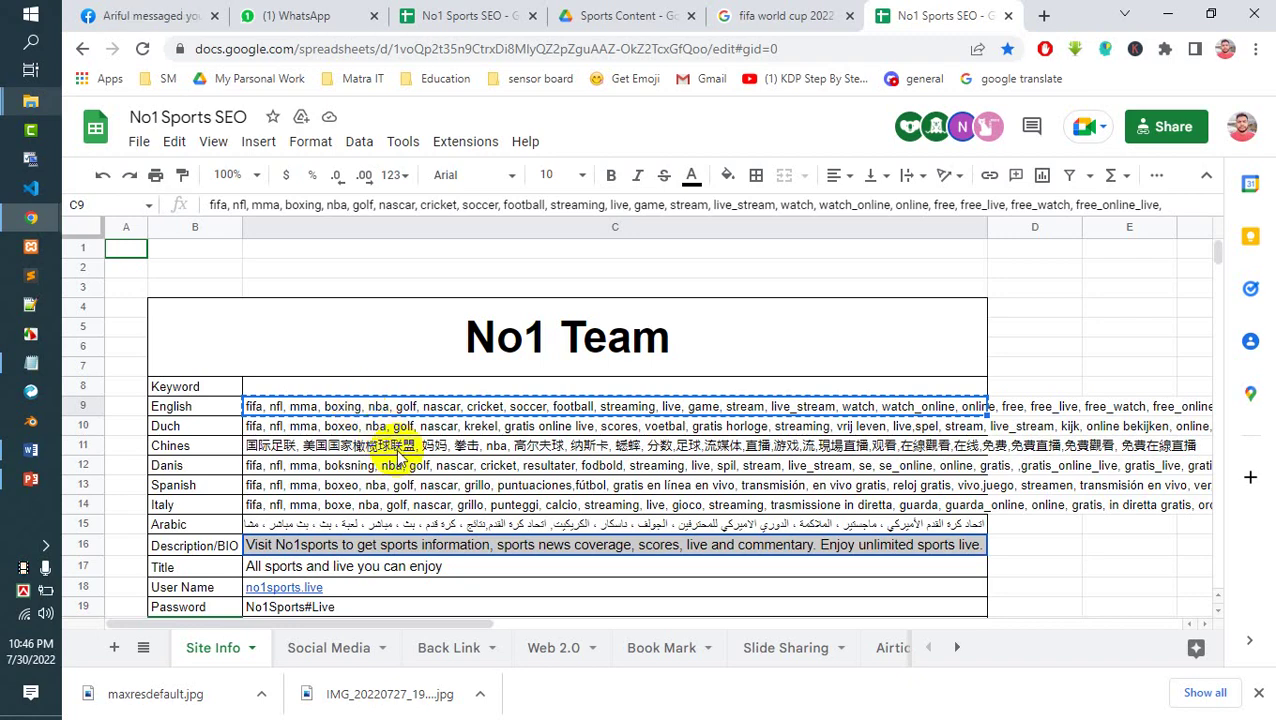
{"action": "key", "text": "alt+Tab"}
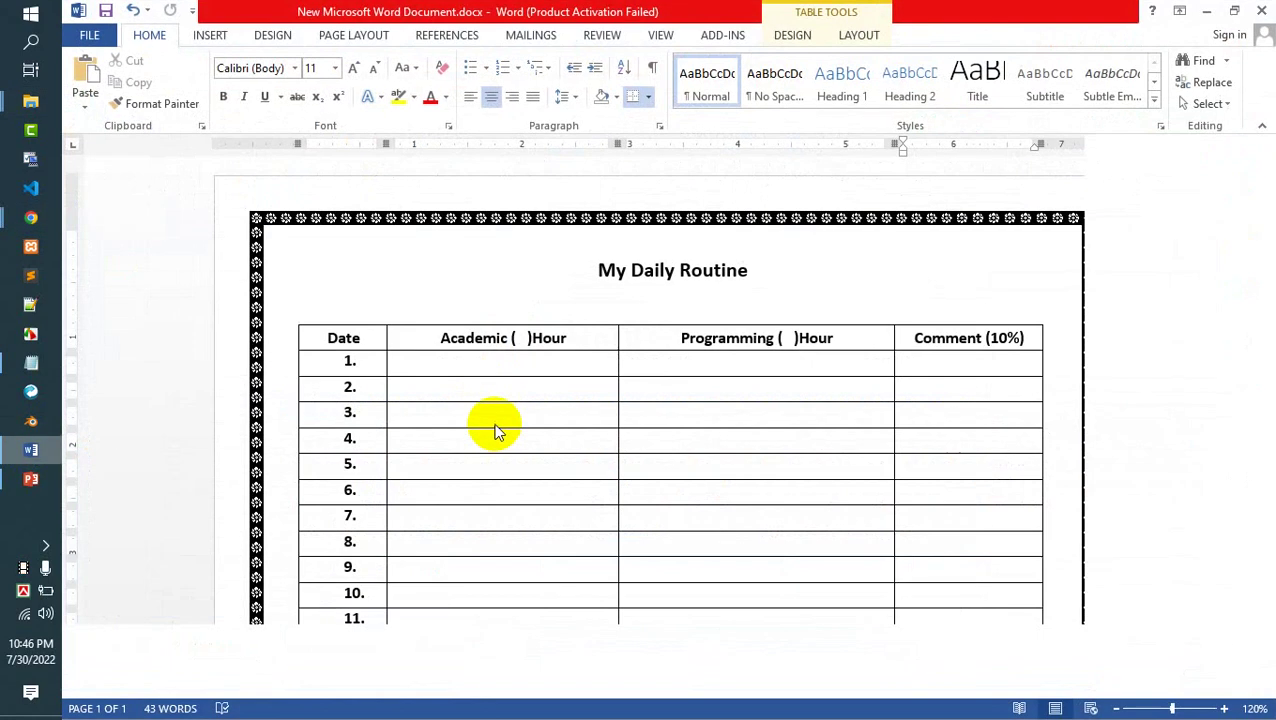
{"action": "key", "text": "alt+Tab"}
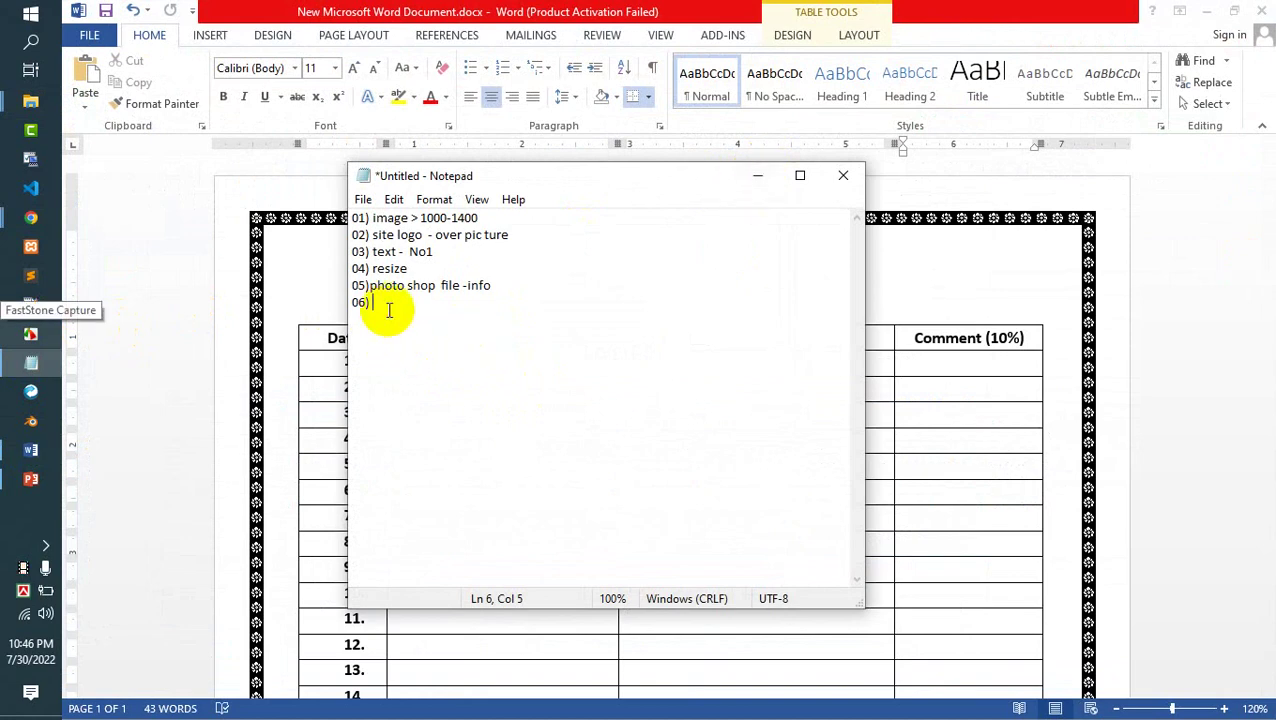
{"action": "key", "text": "ctrl+v"}
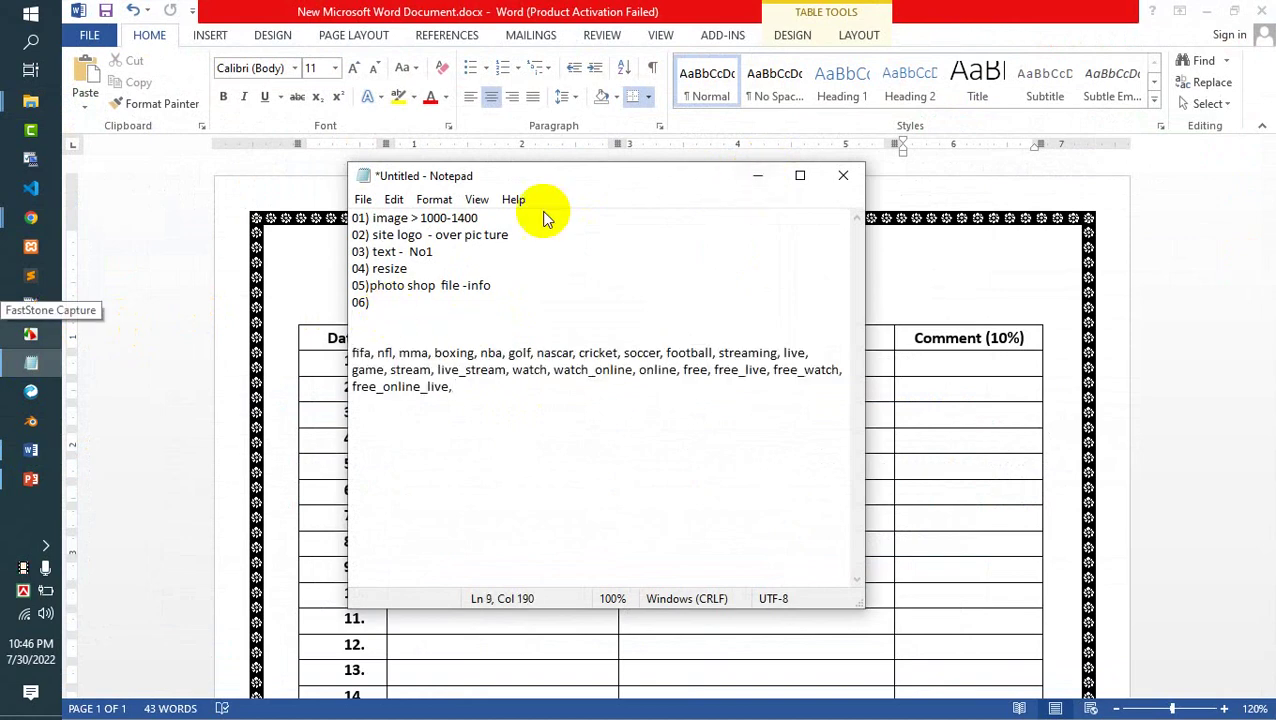
{"action": "left_click_drag", "start_coordinate": [560, 178], "coordinate": [298, 199]}
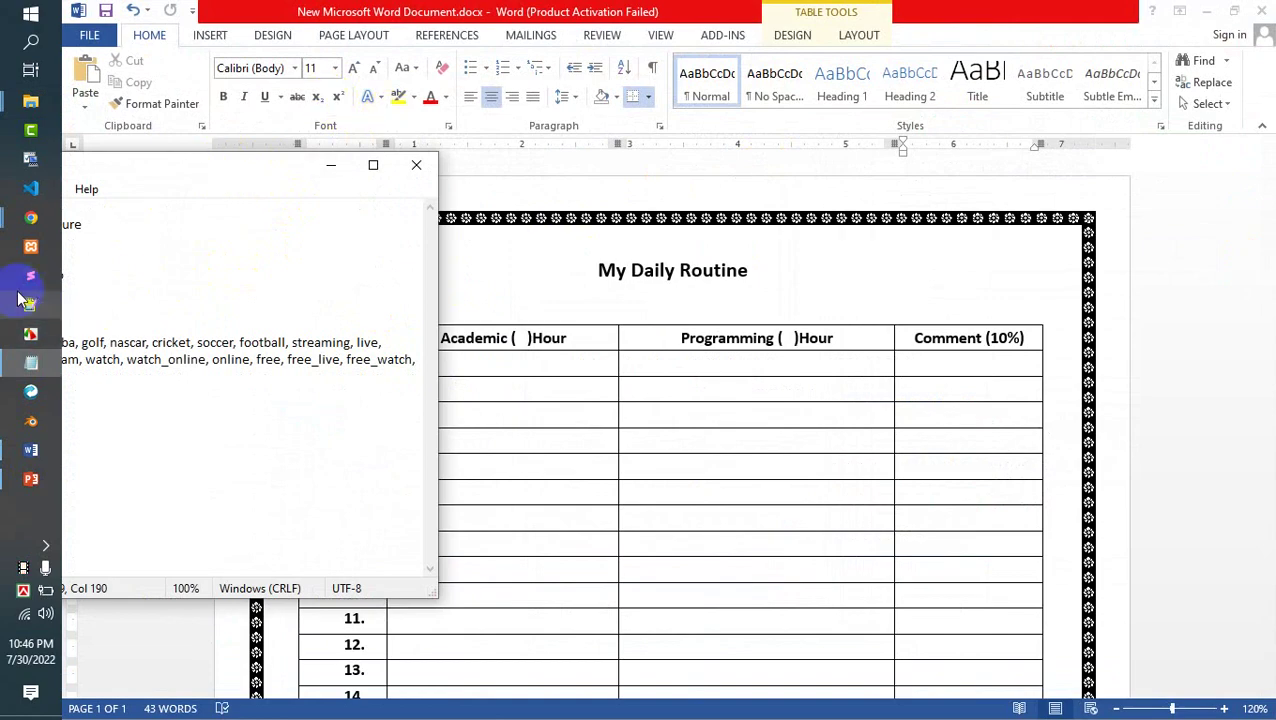
{"action": "left_click", "coordinate": [1208, 16]}
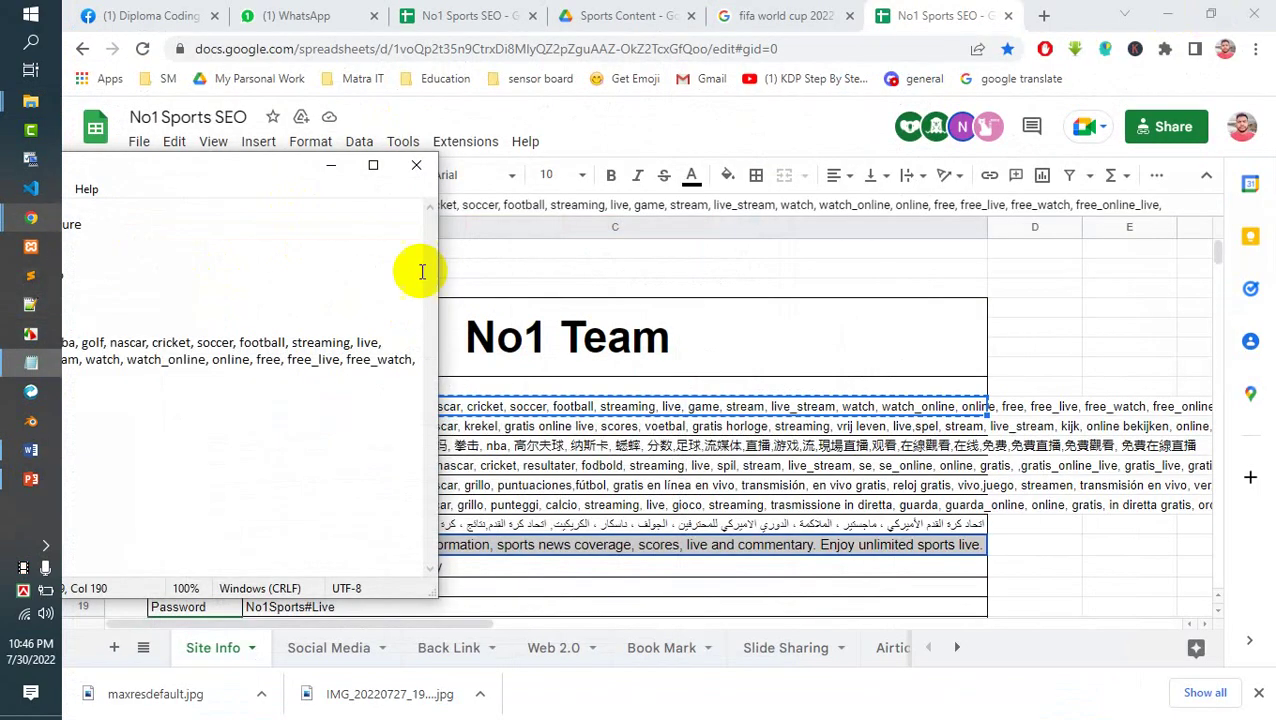
Copy the Dutch keywords from cell C10 and paste them on a new line below the English keywords in Notepad, moving its window fully into view.
{"action": "left_click", "coordinate": [607, 430]}
{"action": "left_click", "coordinate": [607, 430]}
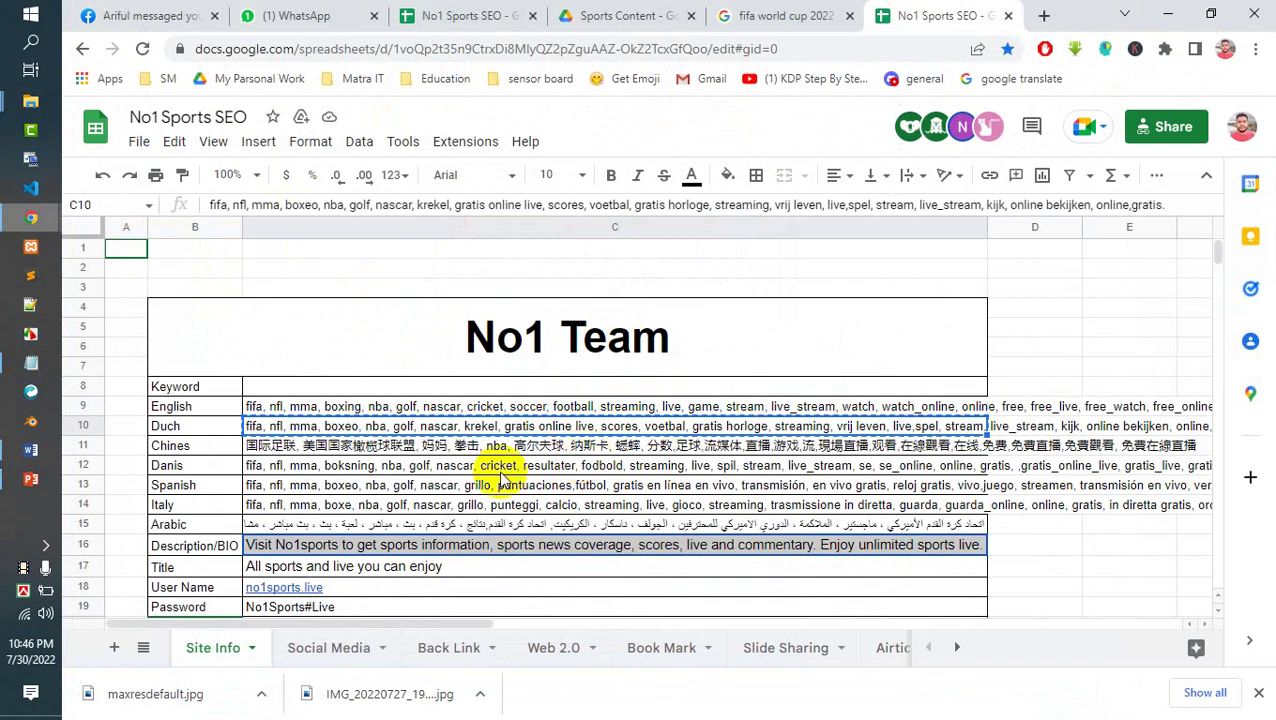
{"action": "left_click", "coordinate": [31, 362]}
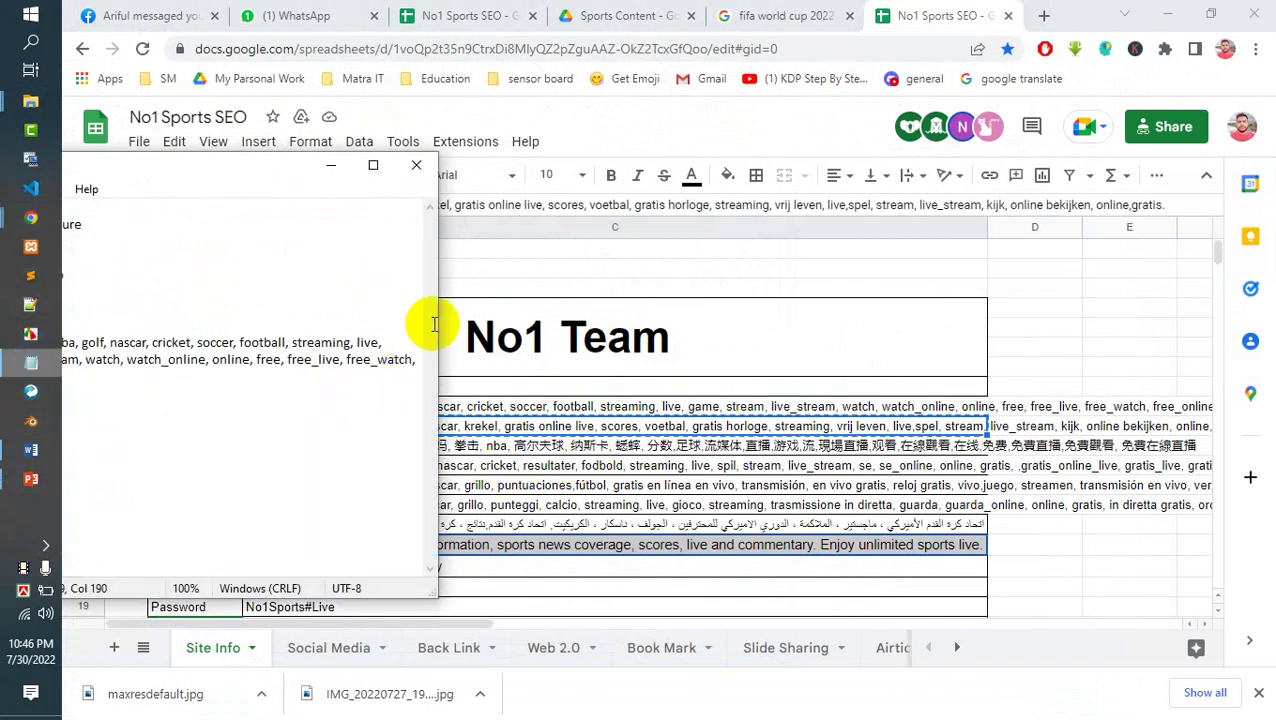
{"action": "left_click_drag", "start_coordinate": [228, 168], "coordinate": [776, 129]}
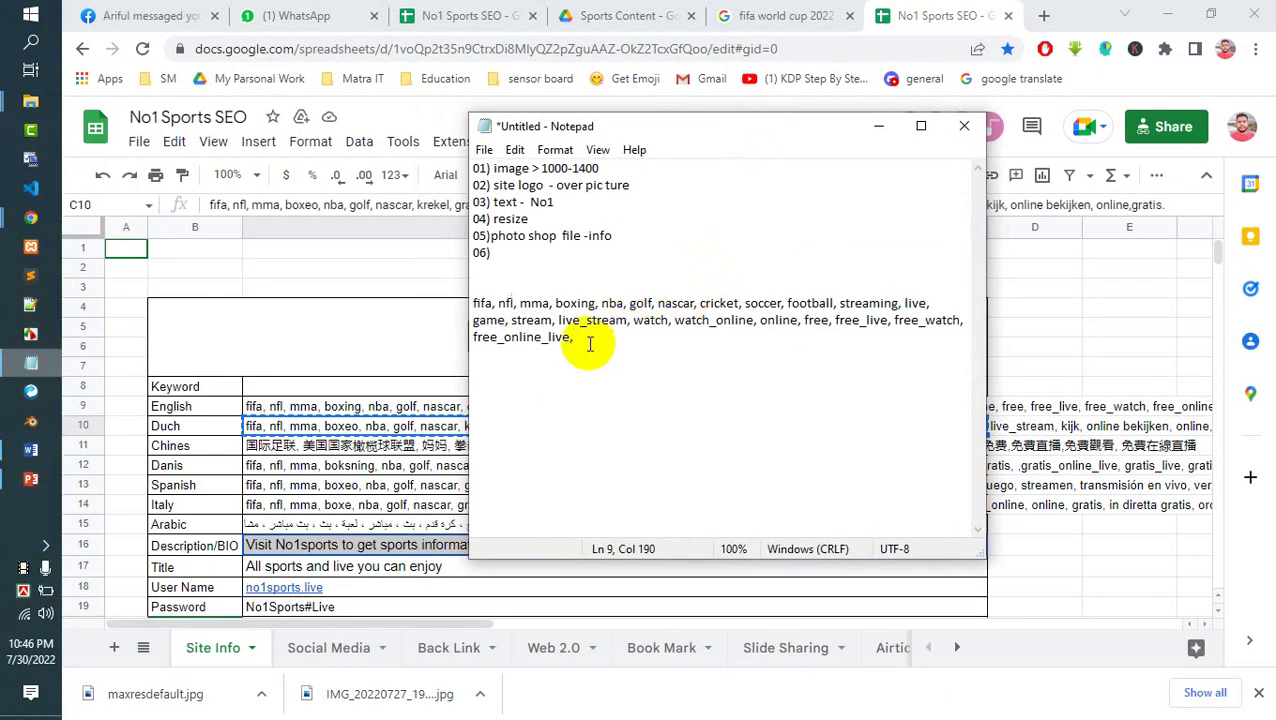
{"action": "type", "text": "fifa, nfl, mma, boxeo, nba, golf, nascar, krekel, gratis online live, scores, voetbal, gratis horloge, streaming, vrij leven, live,spel, stream, live_stream, kijk, online bekijken, online,gratis."}
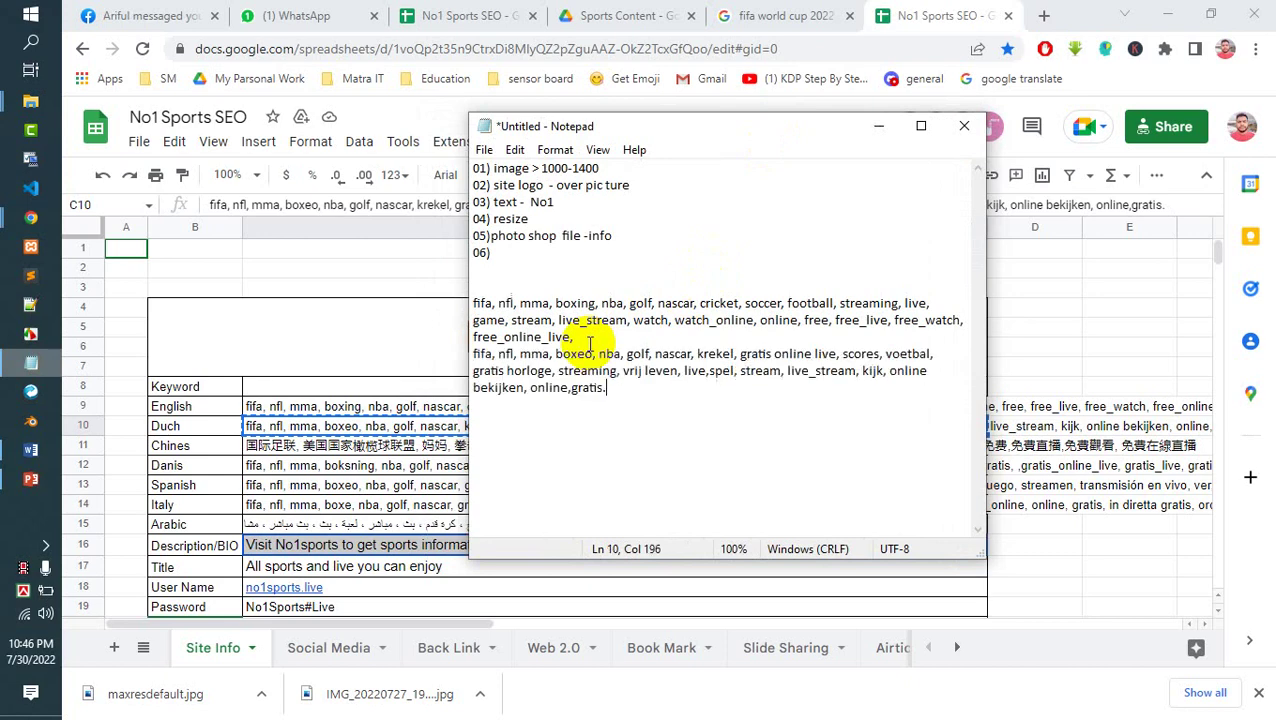
Copy the Chinese keywords from cell C11 of the spreadsheet and paste them directly after the Dutch keywords in Notepad.
{"action": "left_click", "coordinate": [295, 430]}
{"action": "left_click", "coordinate": [322, 452]}
{"action": "key", "text": "ctrl+c"}
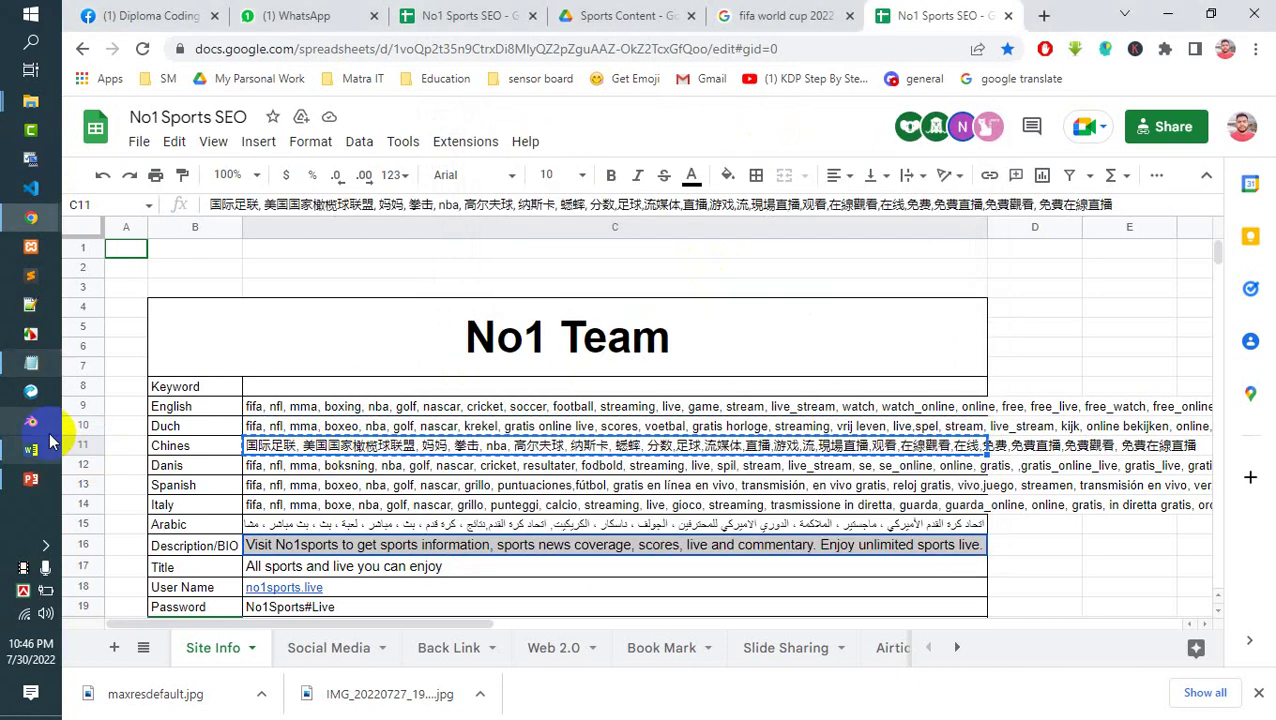
{"action": "left_click", "coordinate": [31, 362]}
{"action": "left_click", "coordinate": [611, 388]}
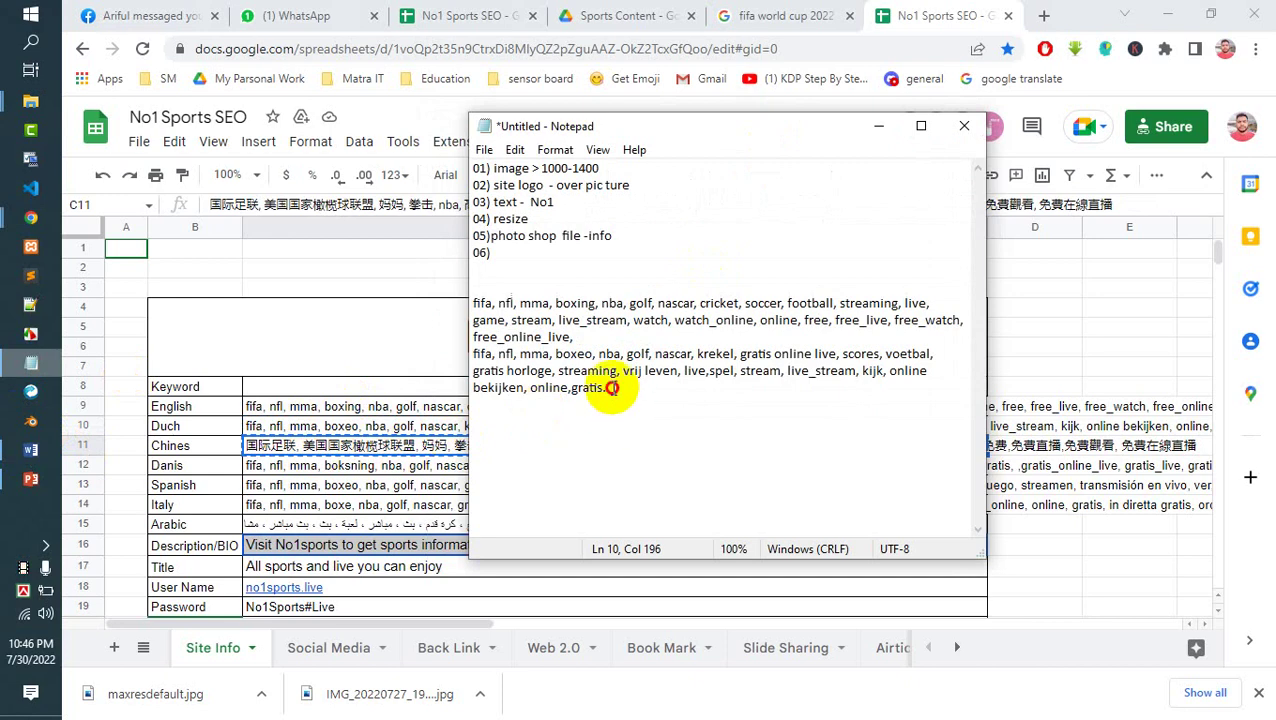
{"action": "key", "text": "ctrl+v"}
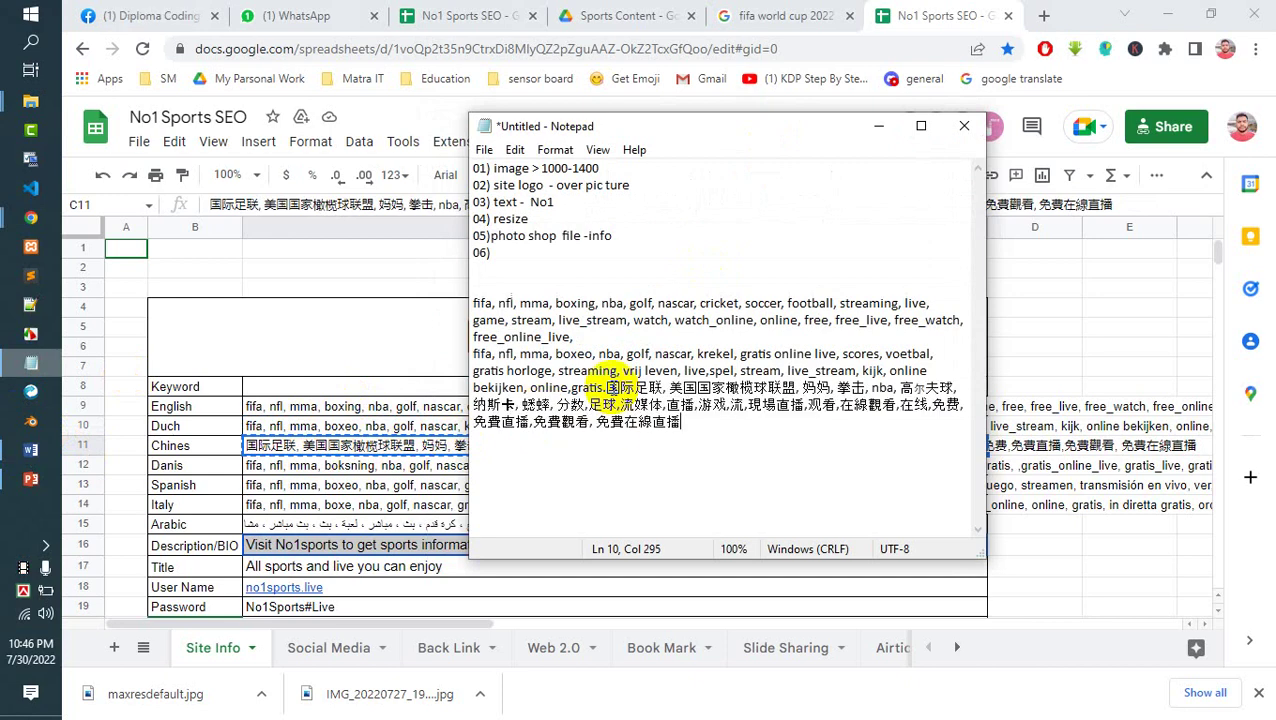
Copy the Danish keywords from cell C12 of the spreadsheet for the keyword list in Notepad.
{"action": "left_click", "coordinate": [322, 475]}
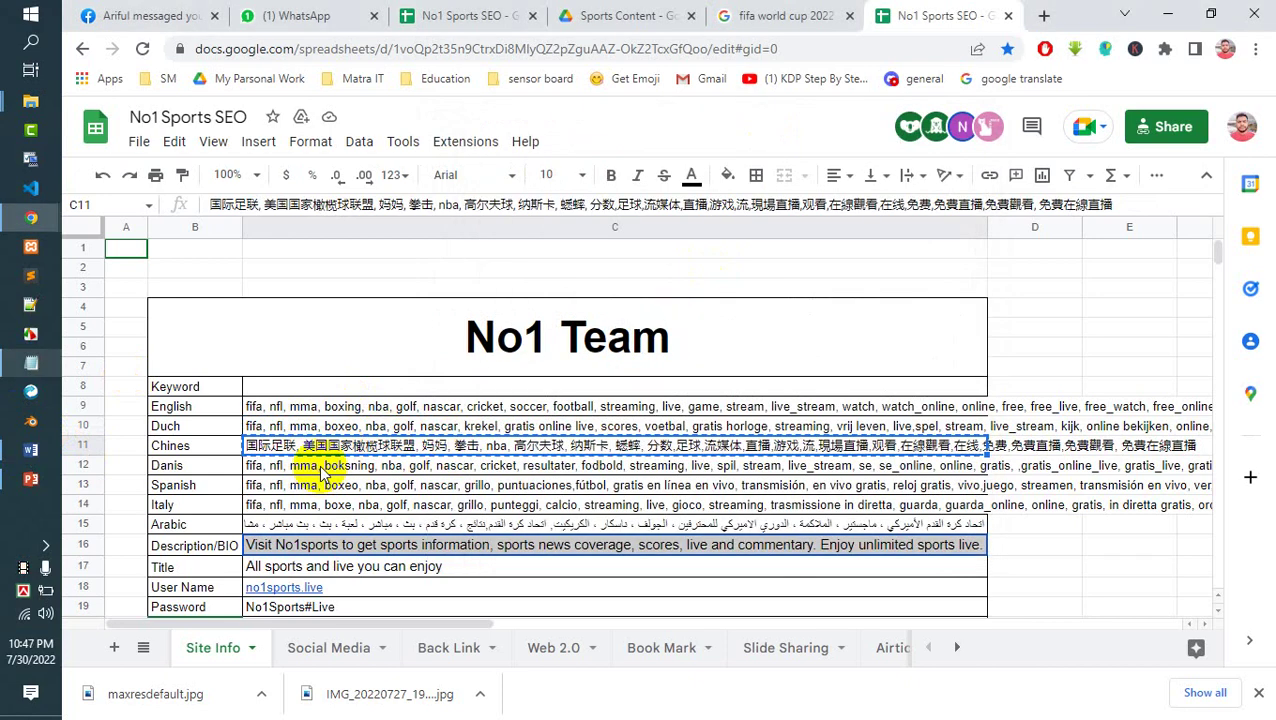
{"action": "left_click", "coordinate": [322, 475]}
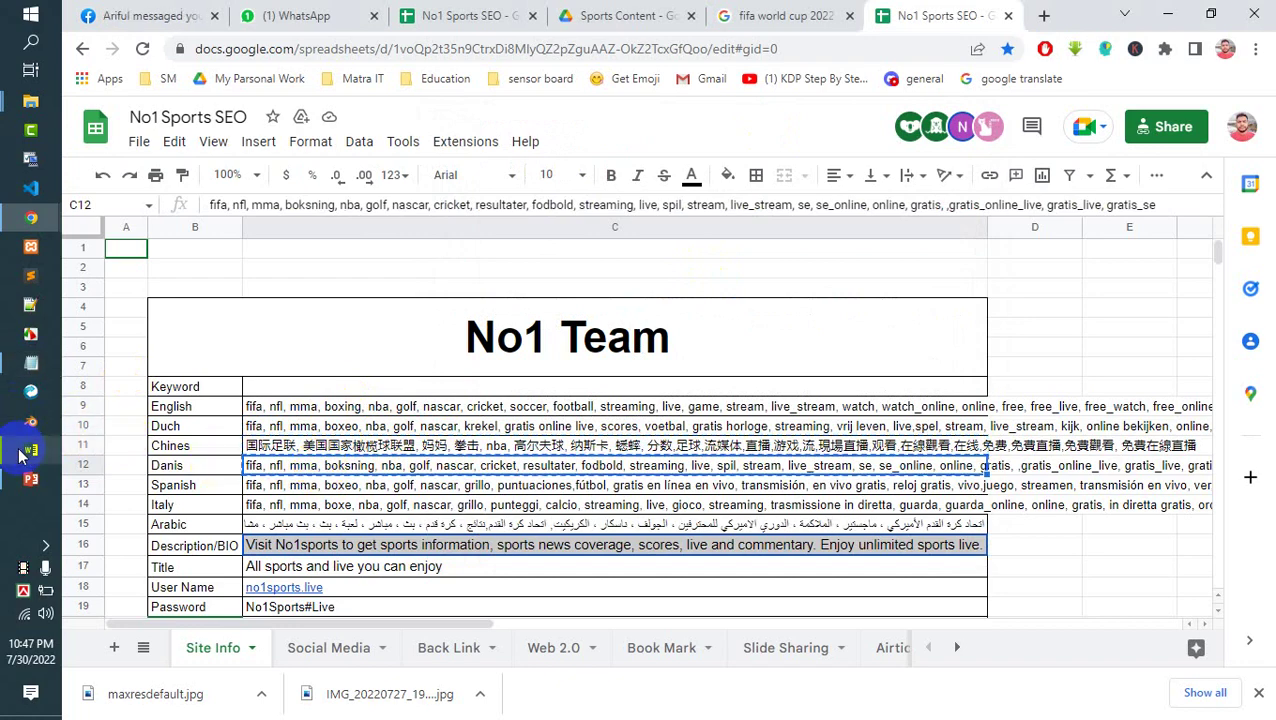